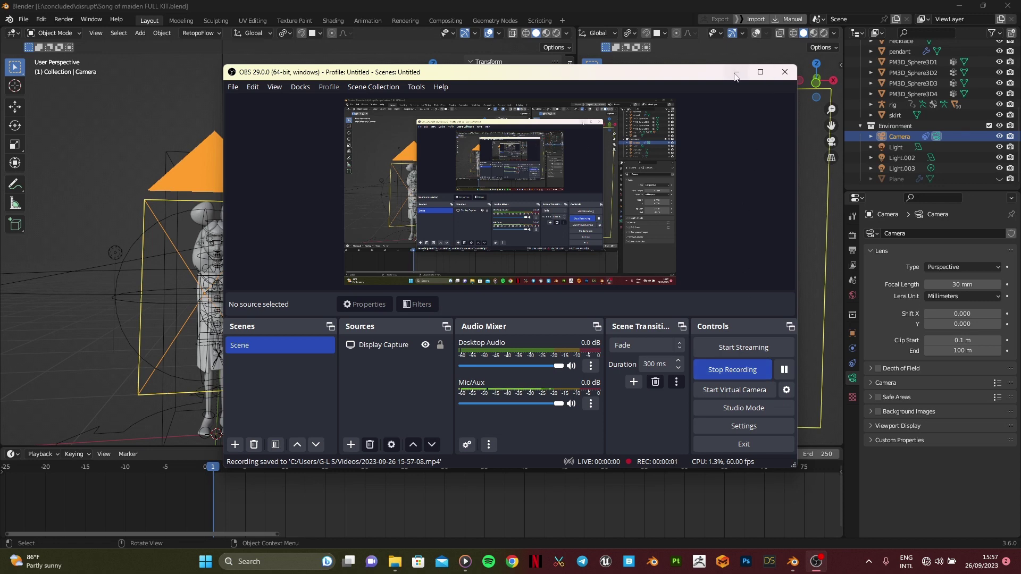
# - Minimize the recorder window, then zoom the camera view in and back out
pyautogui.click(736, 75)
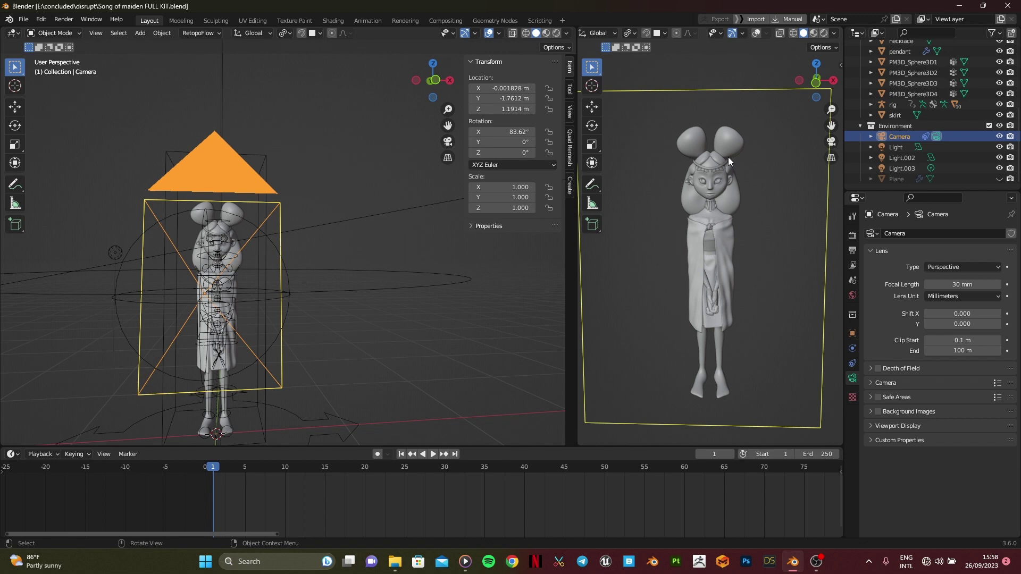
pyautogui.scroll(2, 729, 157)
pyautogui.scroll(-3, 739, 198)
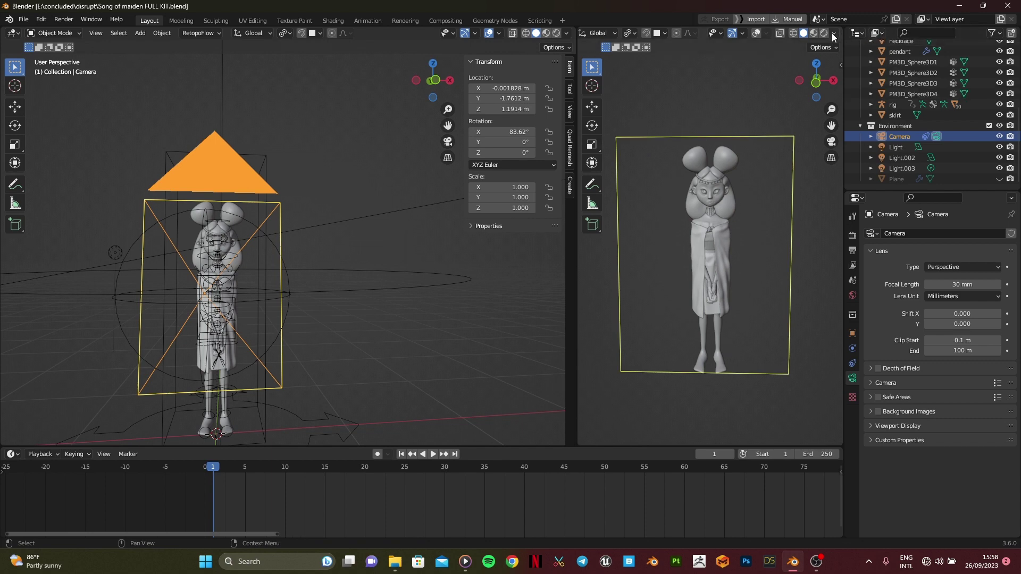
# - Deselect the camera and give the camera view Texture colour with Flat lighting
pyautogui.click(791, 72)
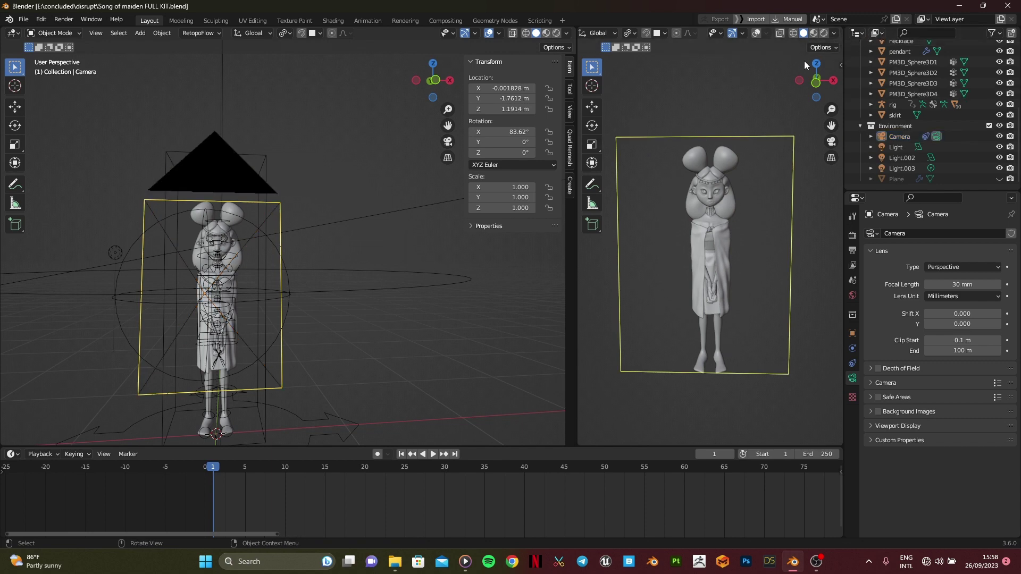
pyautogui.click(834, 33)
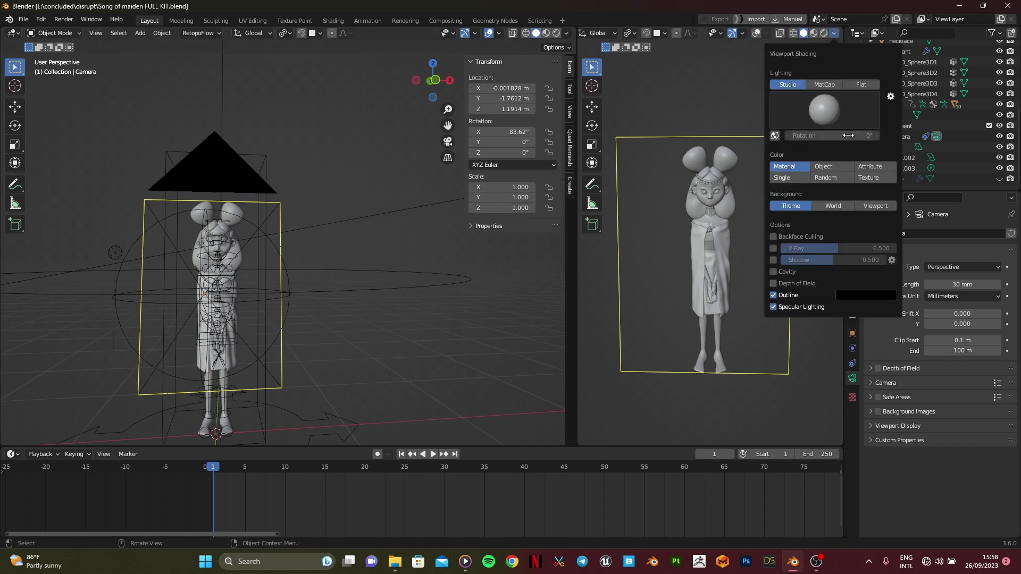
pyautogui.click(835, 33)
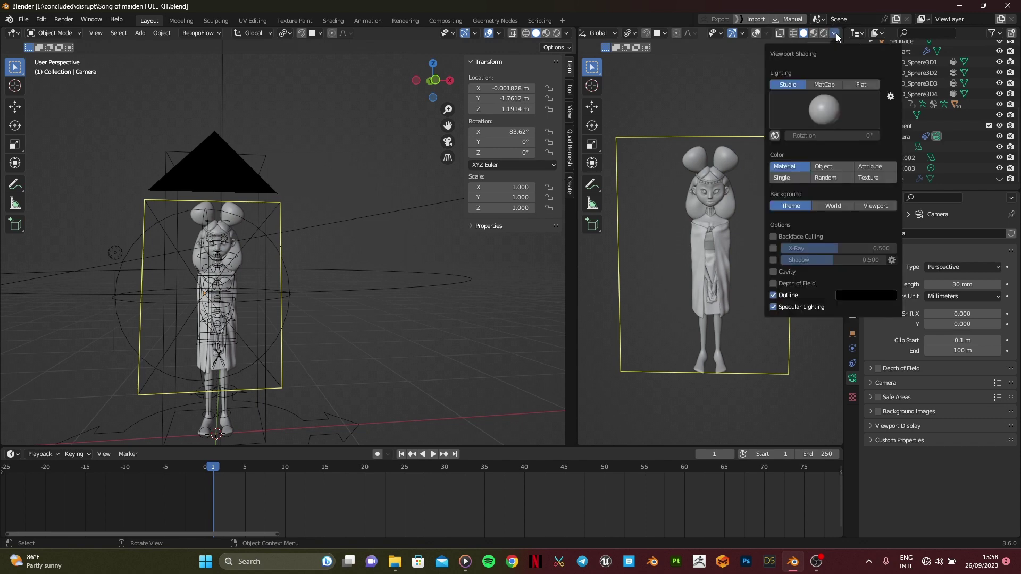
pyautogui.click(875, 178)
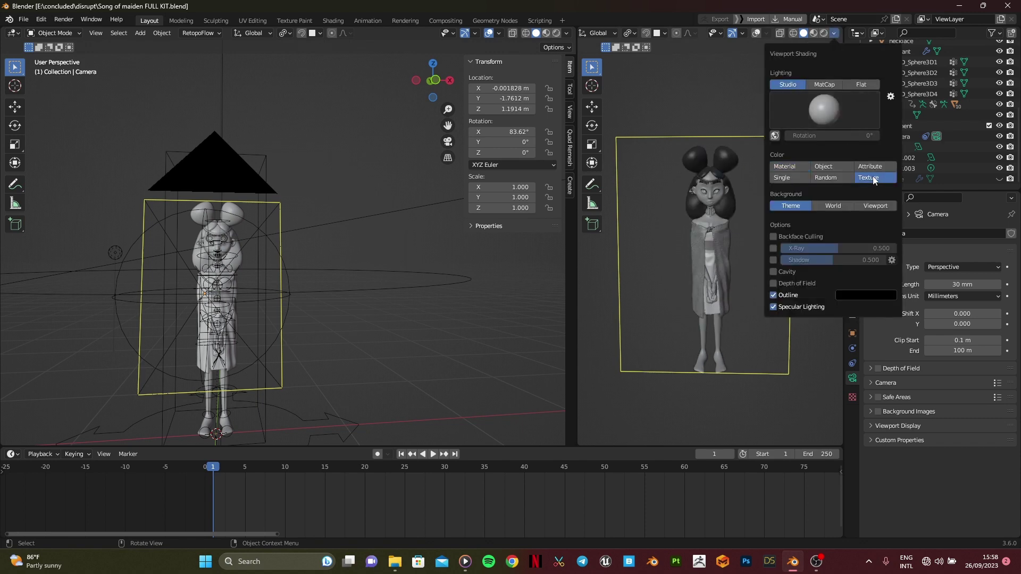
pyautogui.click(813, 85)
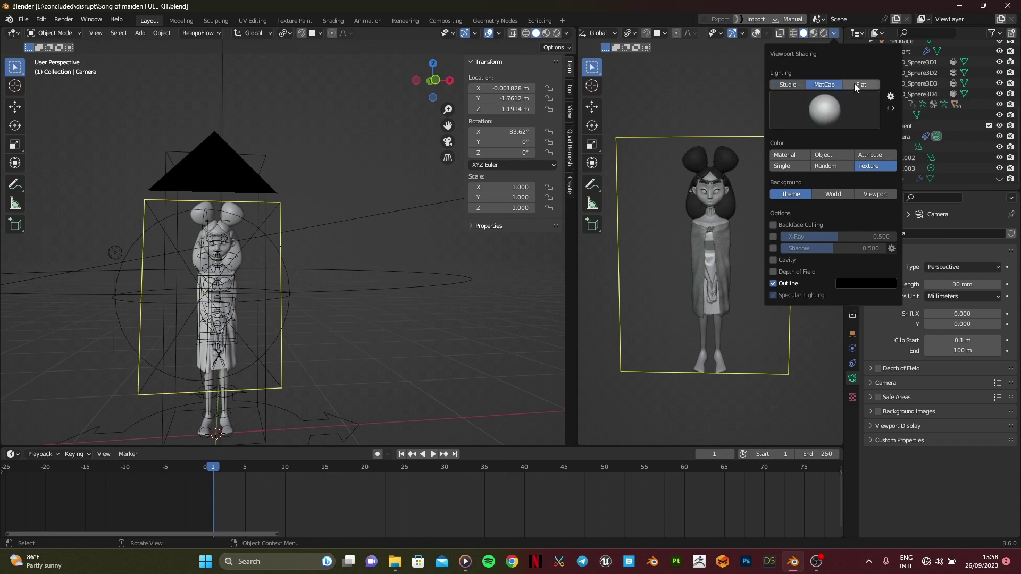
pyautogui.click(855, 83)
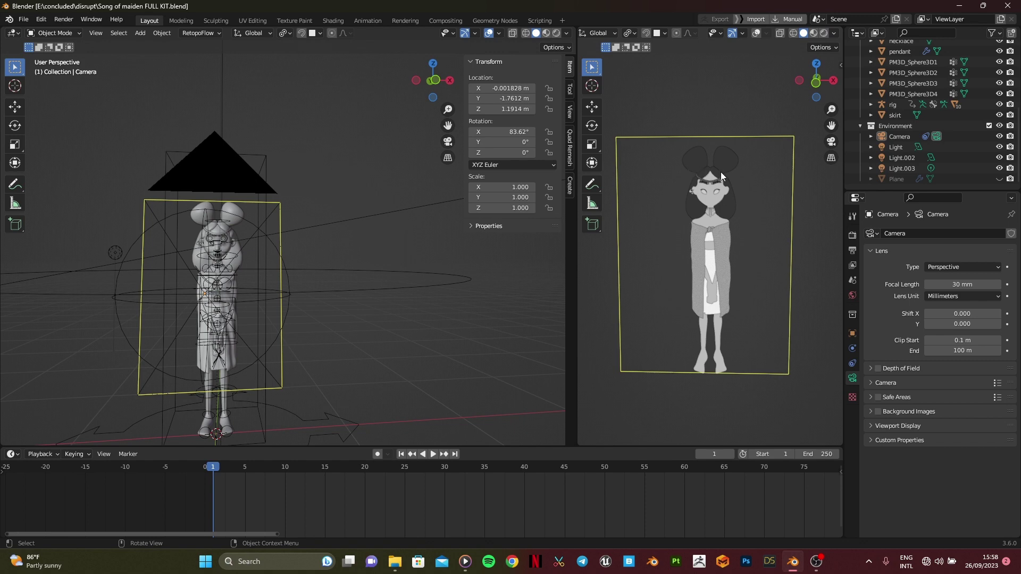
# - Select the body and make Base_color its active texture slot in Texture Paint
pyautogui.scroll(2, 741, 181)
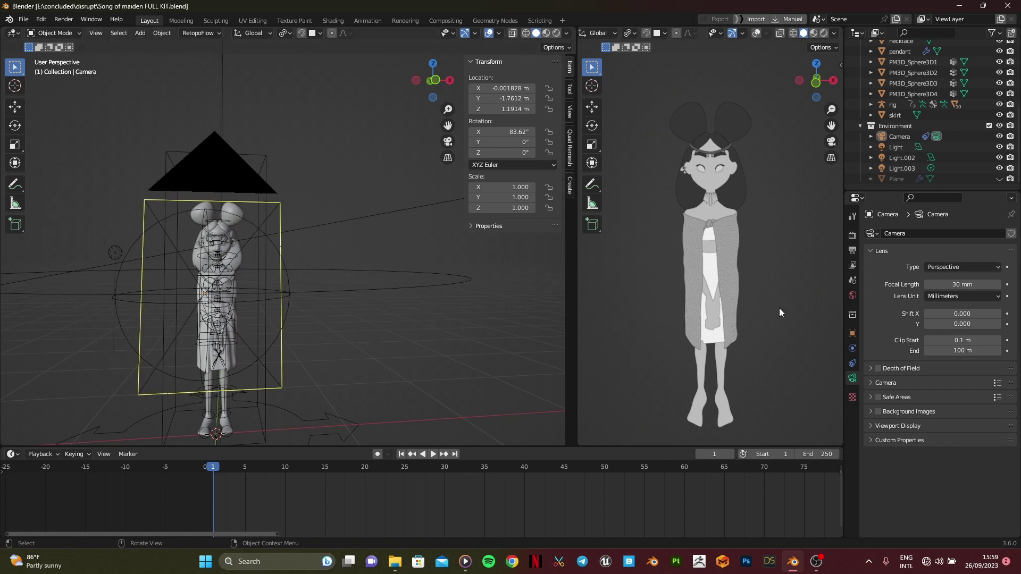
pyautogui.scroll(3, 205, 227)
pyautogui.moveTo(219, 269); pyautogui.dragTo(139, 249, button='middle')
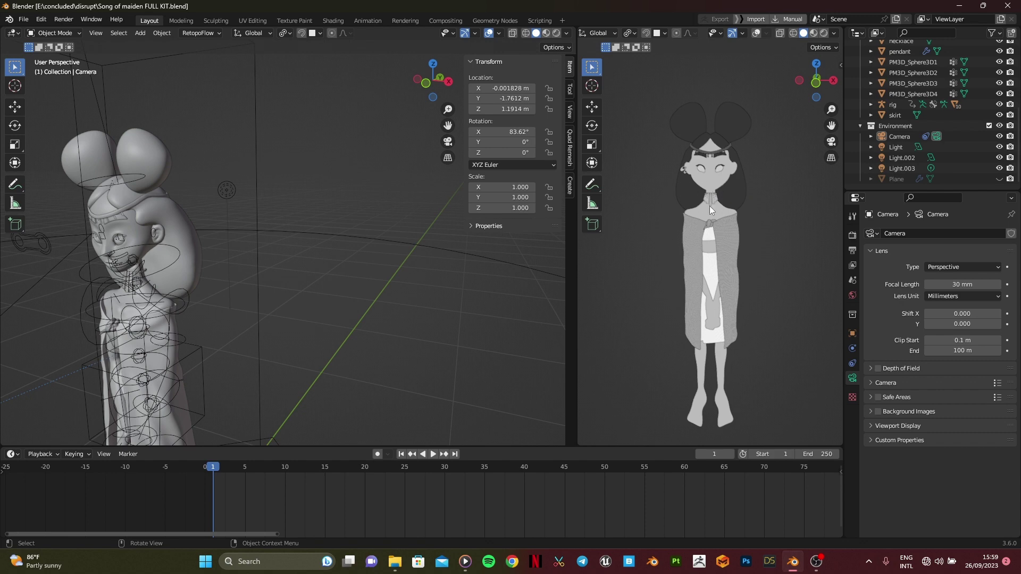
pyautogui.click(133, 228)
pyautogui.moveTo(127, 231); pyautogui.dragTo(99, 208, button='middle')
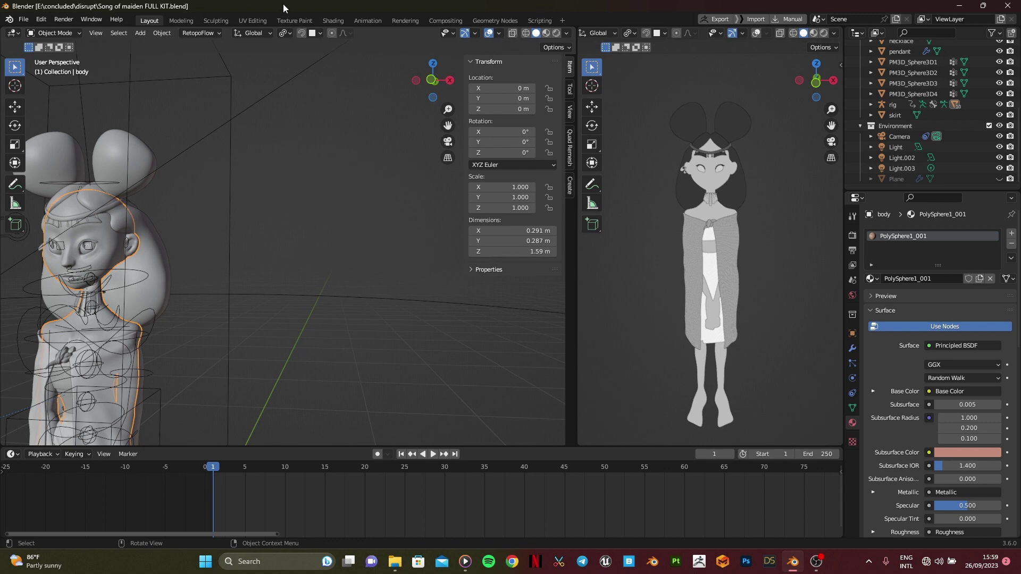
pyautogui.click(292, 21)
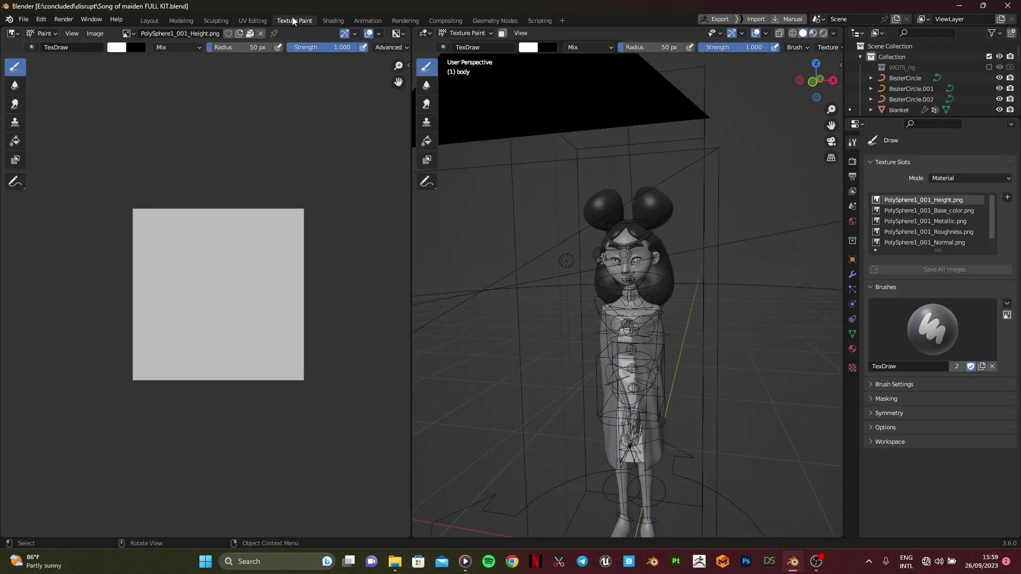
pyautogui.click(959, 213)
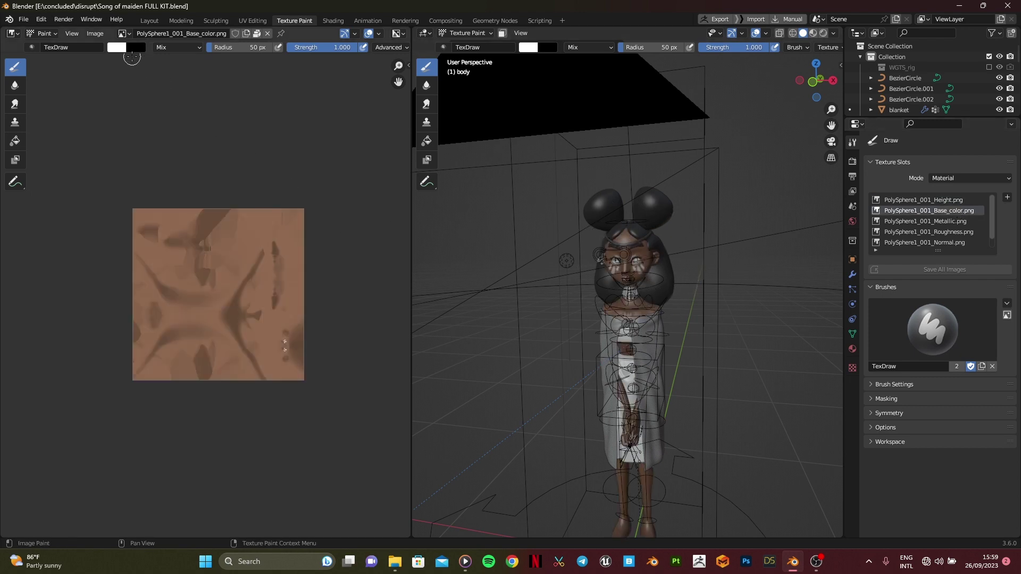
pyautogui.click(150, 22)
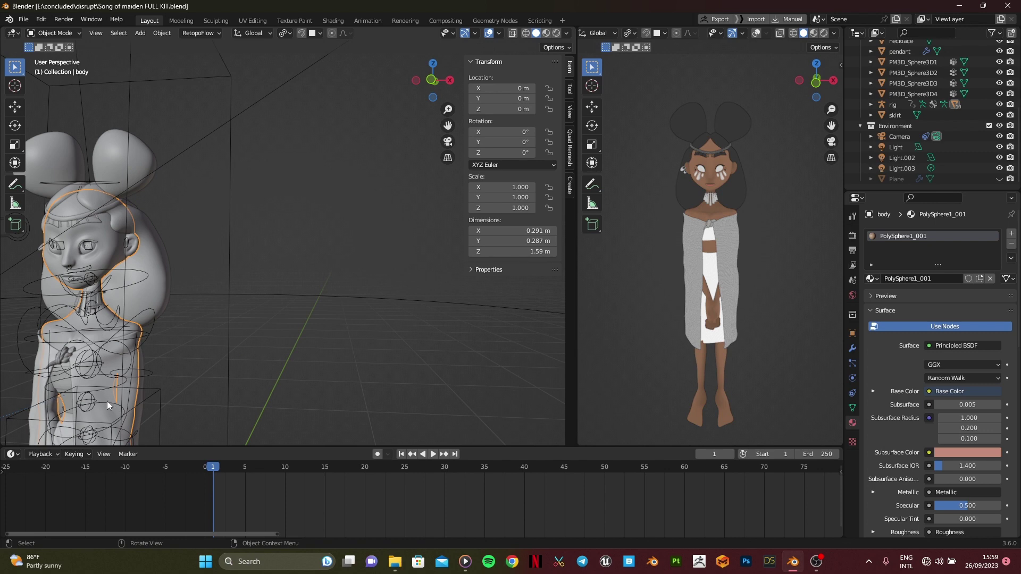
# - Make the blanket's base colour texture active, hide the rig, and check the necklace
pyautogui.click(100, 414)
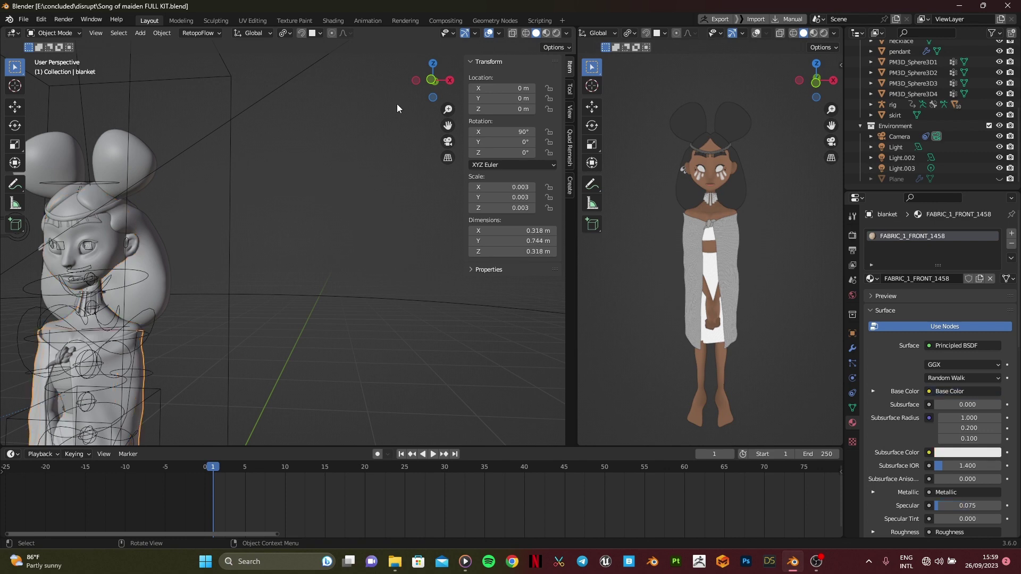
pyautogui.click(306, 21)
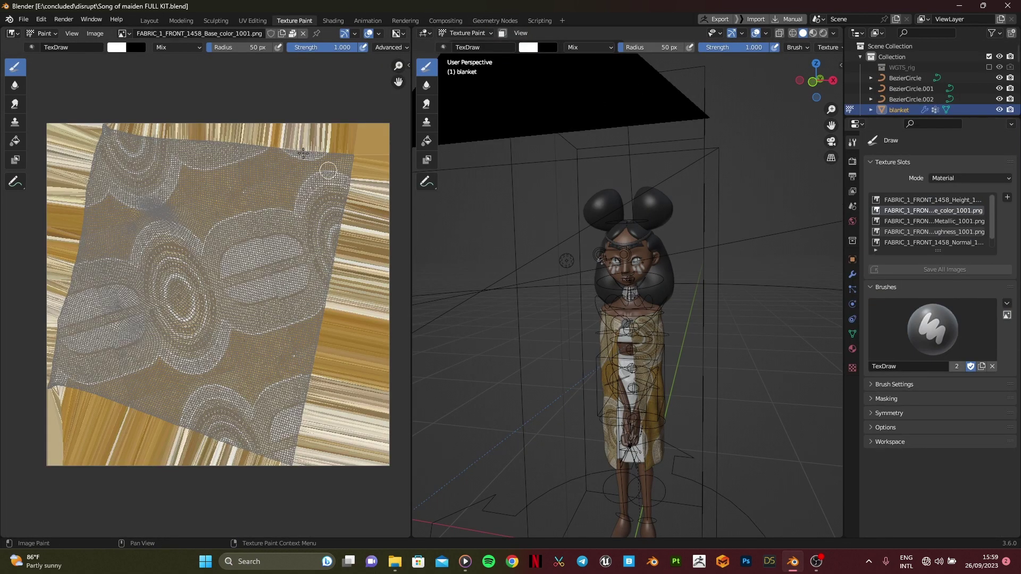
pyautogui.click(150, 20)
pyautogui.moveTo(190, 295)
pyautogui.mouseDown(button='middle')
pyautogui.moveTo(253, 274)
pyautogui.moveTo(178, 283)
pyautogui.mouseUp(button='middle')
pyautogui.click(178, 283)
pyautogui.press('h')
pyautogui.click(178, 284)
pyautogui.click(295, 20)
pyautogui.click(149, 20)
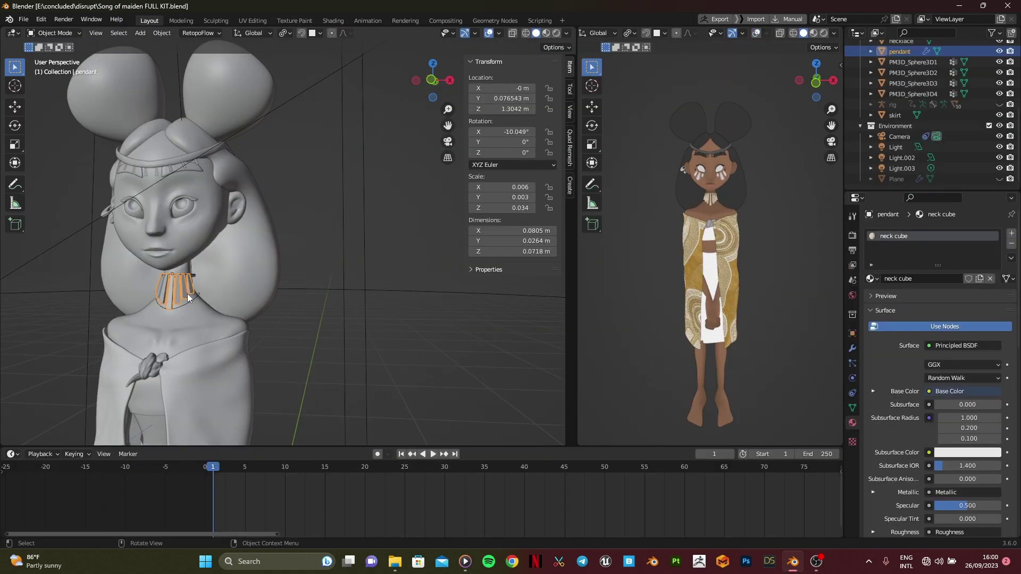
# - Make the top's and skirt's base colour textures their active paint slots
pyautogui.click(301, 20)
pyautogui.click(150, 20)
pyautogui.click(158, 411)
pyautogui.click(302, 21)
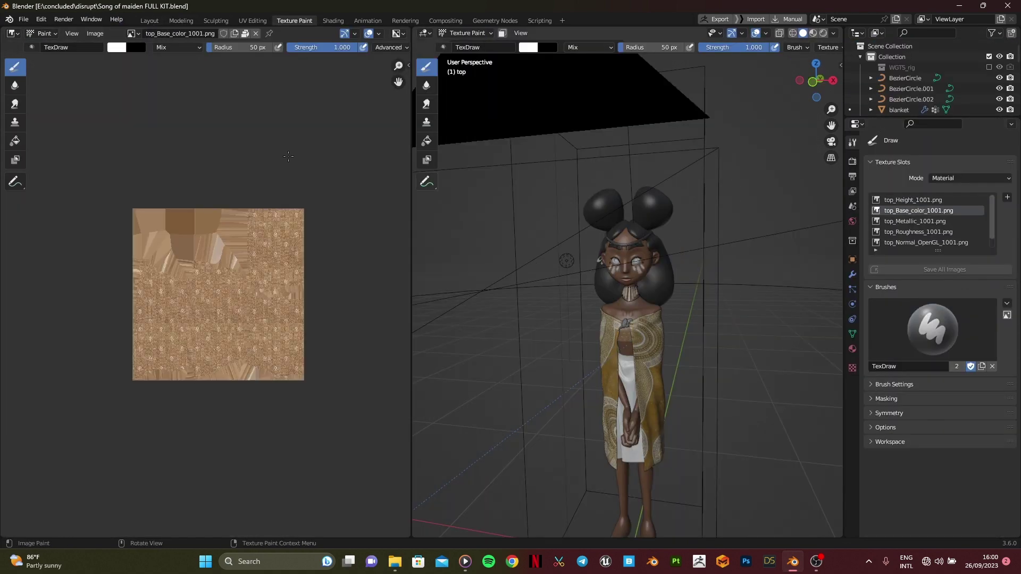
pyautogui.click(150, 20)
pyautogui.moveTo(197, 318); pyautogui.dragTo(228, 341, button='middle')
pyautogui.click(228, 342)
pyautogui.click(293, 20)
pyautogui.click(150, 20)
# - Activate the base colour textures on pins PM3D_Sphere3D2, PM3D_Sphere3D3 and PM3D_Sphere3D1
pyautogui.click(228, 270)
pyautogui.click(296, 20)
pyautogui.click(149, 21)
pyautogui.click(295, 20)
pyautogui.click(149, 20)
pyautogui.click(160, 242)
pyautogui.click(295, 20)
pyautogui.click(150, 20)
pyautogui.click(211, 169)
pyautogui.click(295, 20)
pyautogui.click(923, 210)
pyautogui.click(149, 20)
# - Make the eye sphere's pupil base colour texture its active slot
pyautogui.scroll(3, 215, 178)
pyautogui.click(334, 132)
pyautogui.click(296, 20)
pyautogui.click(969, 245)
pyautogui.click(150, 21)
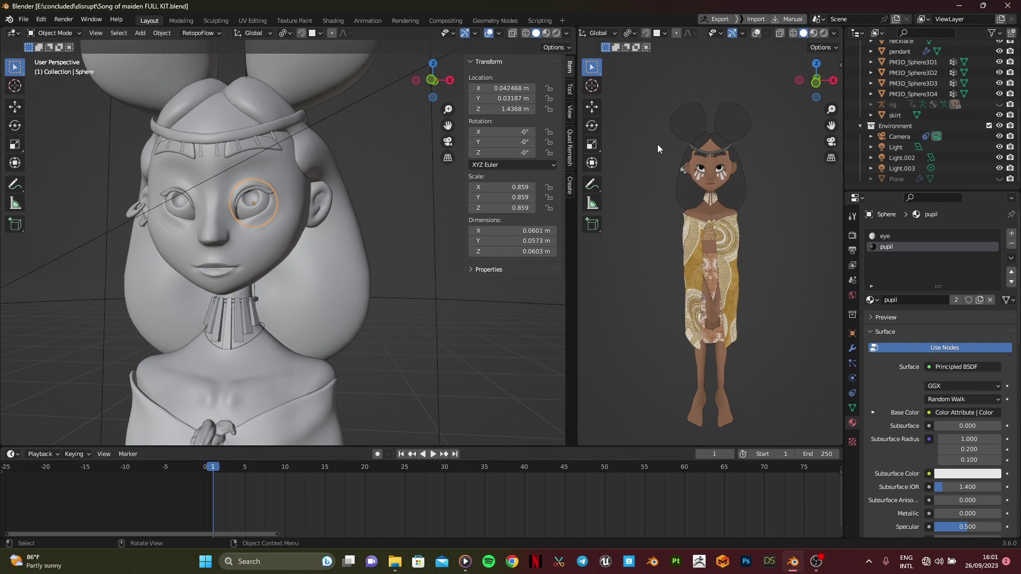
# - Turn on Shadow in the right viewport's shading settings
pyautogui.scroll(2, 760, 273)
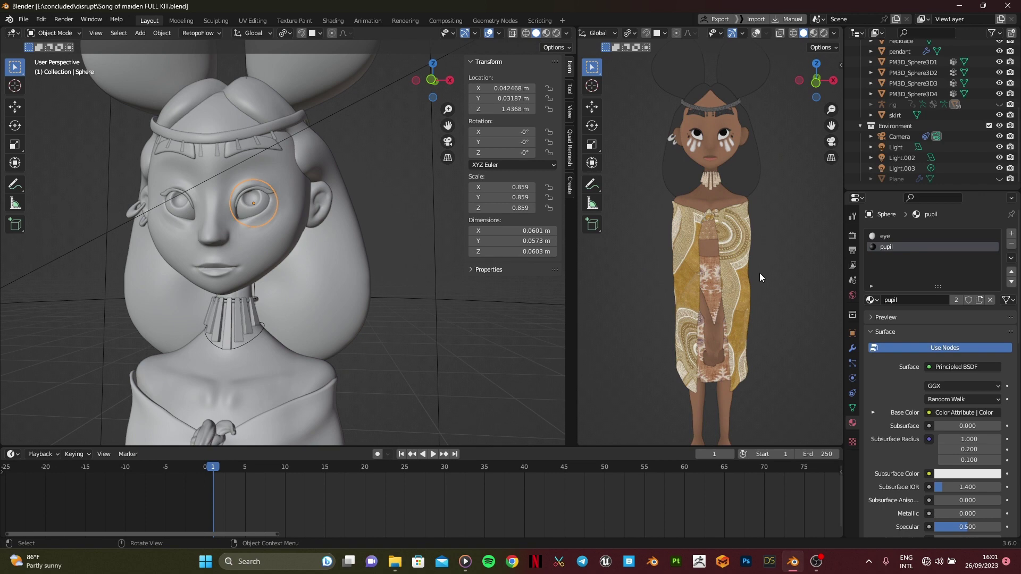
pyautogui.scroll(-2, 759, 273)
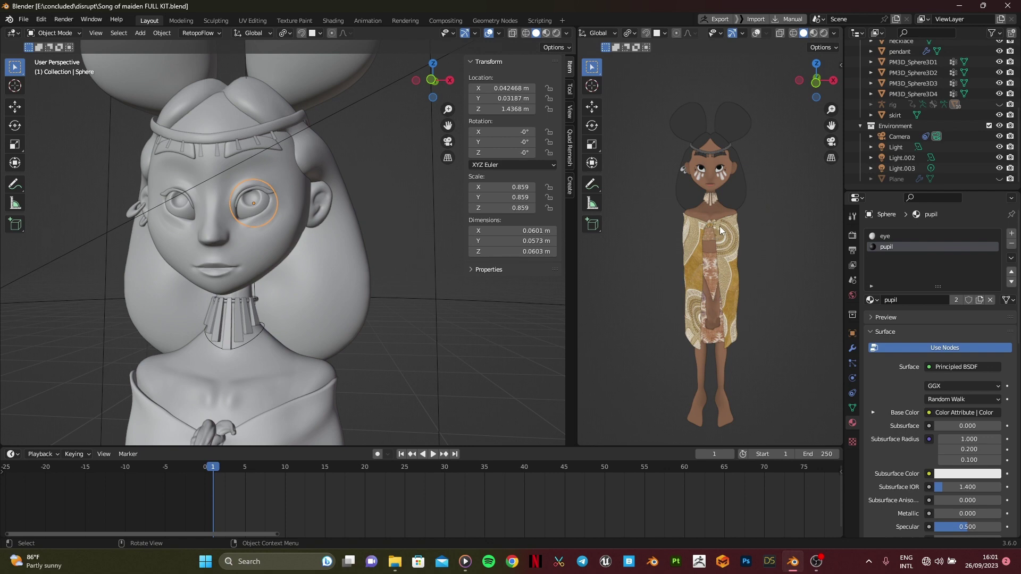
pyautogui.click(835, 34)
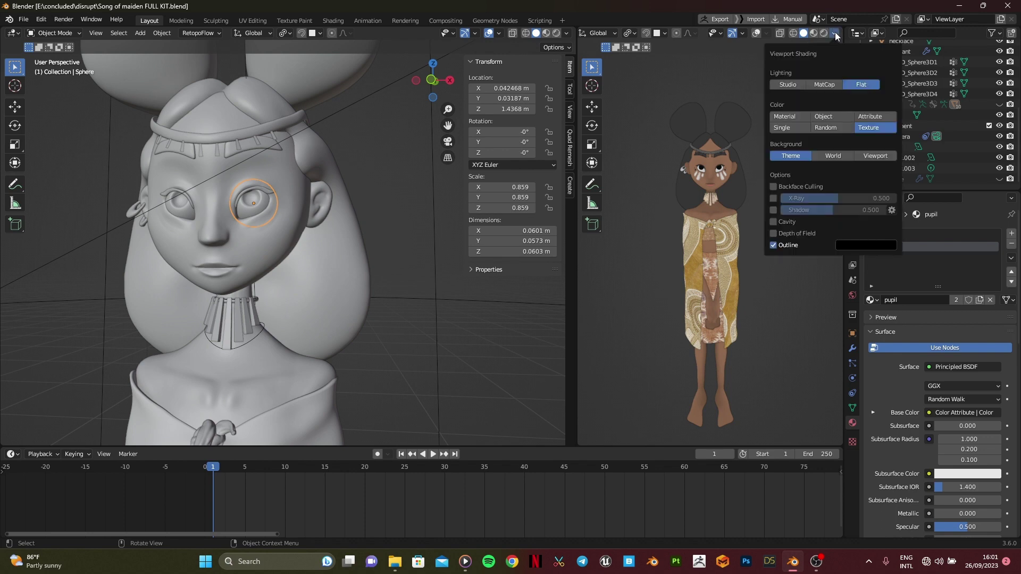
pyautogui.click(774, 211)
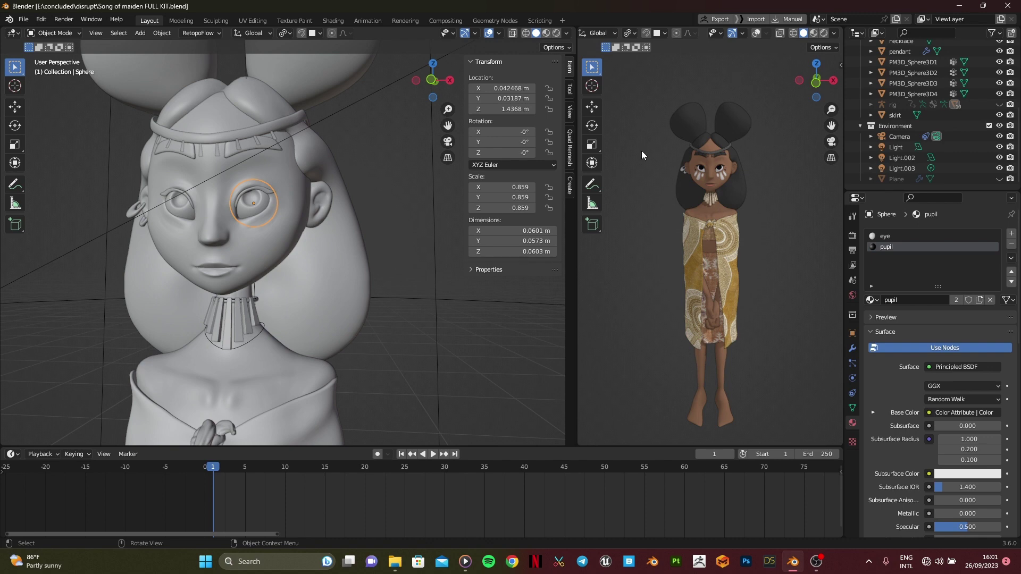
# - Zoom and pan the camera view to inspect the character's face
pyautogui.scroll(1, 745, 242)
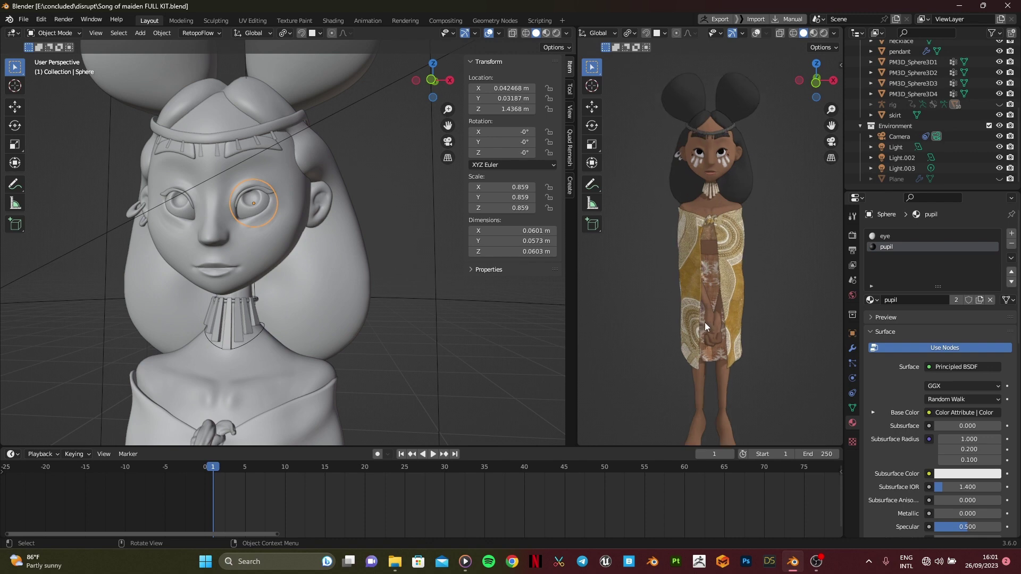
pyautogui.scroll(-1, 748, 299)
pyautogui.scroll(4, 697, 266)
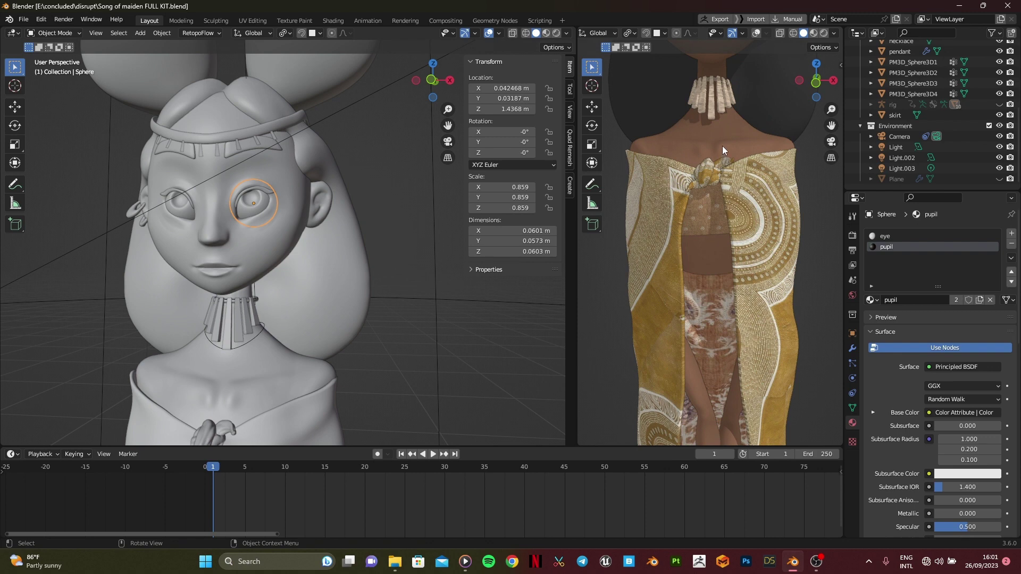
pyautogui.keyDown('shift'); pyautogui.moveTo(722, 145); pyautogui.dragTo(731, 313, button='middle'); pyautogui.keyUp('shift')
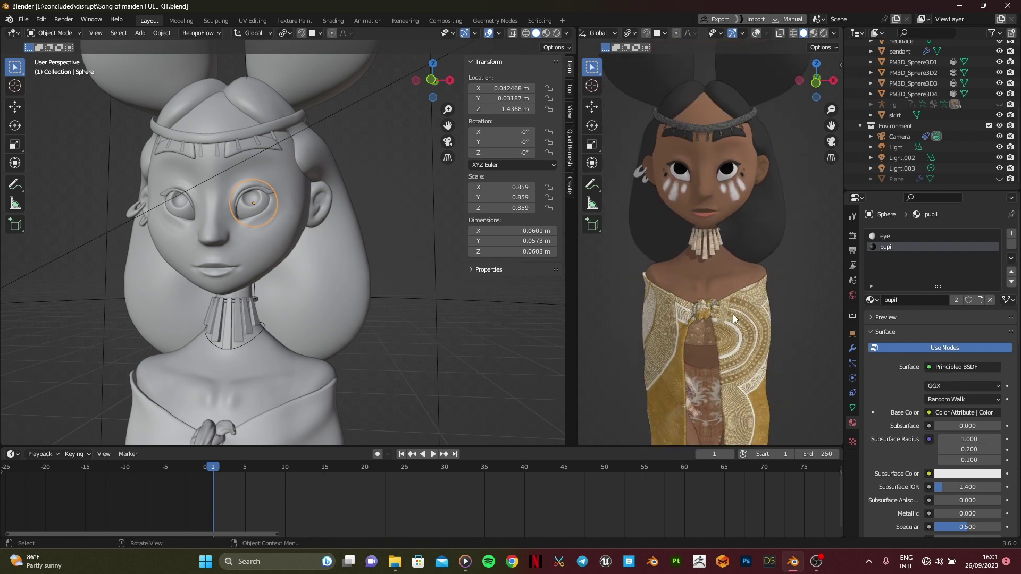
pyautogui.scroll(2, 733, 315)
pyautogui.scroll(-3, 743, 317)
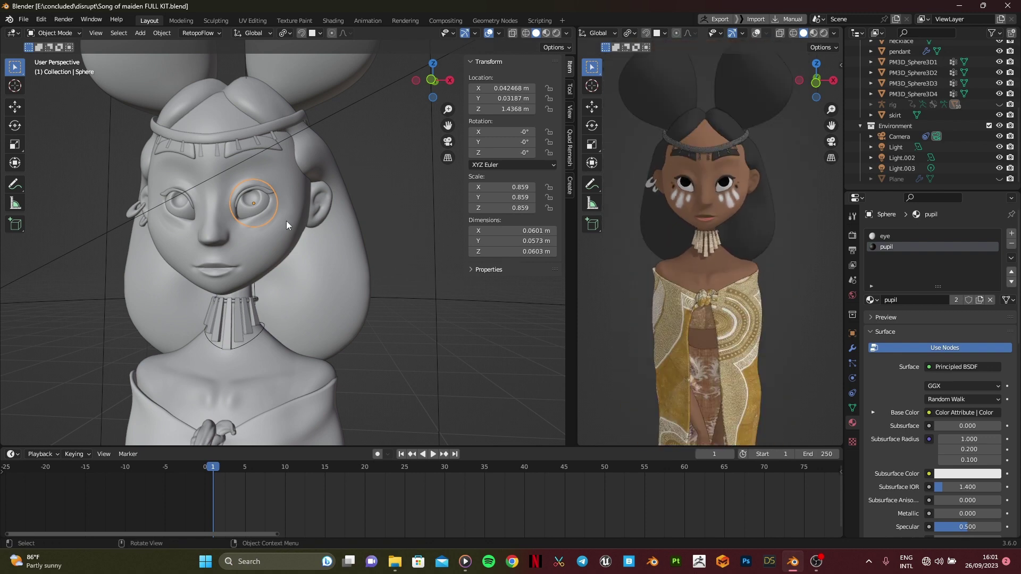
# - Make the head band's Base color slot active, then open the head band pieces in Texture Paint
pyautogui.click(254, 132)
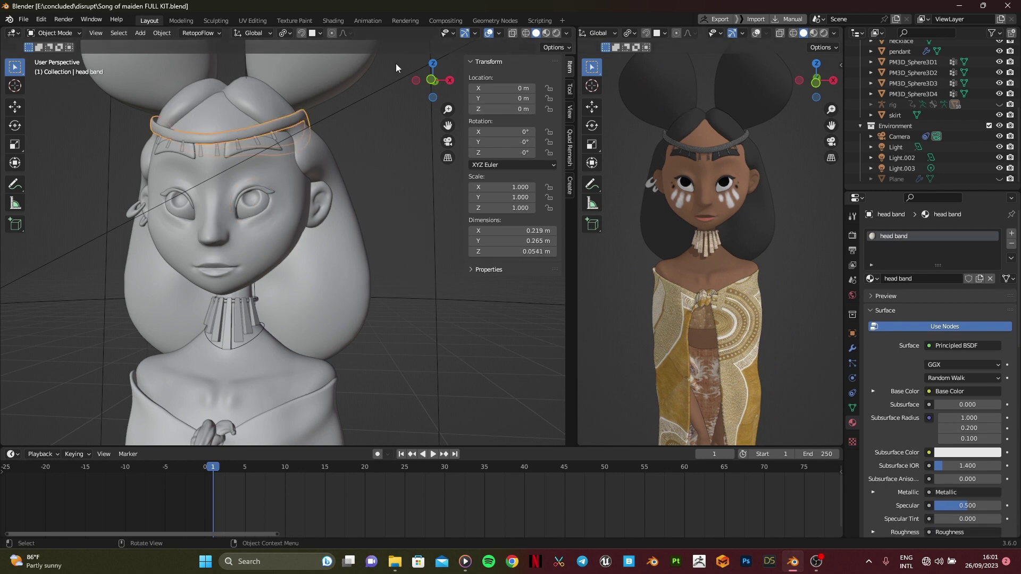
pyautogui.click(294, 21)
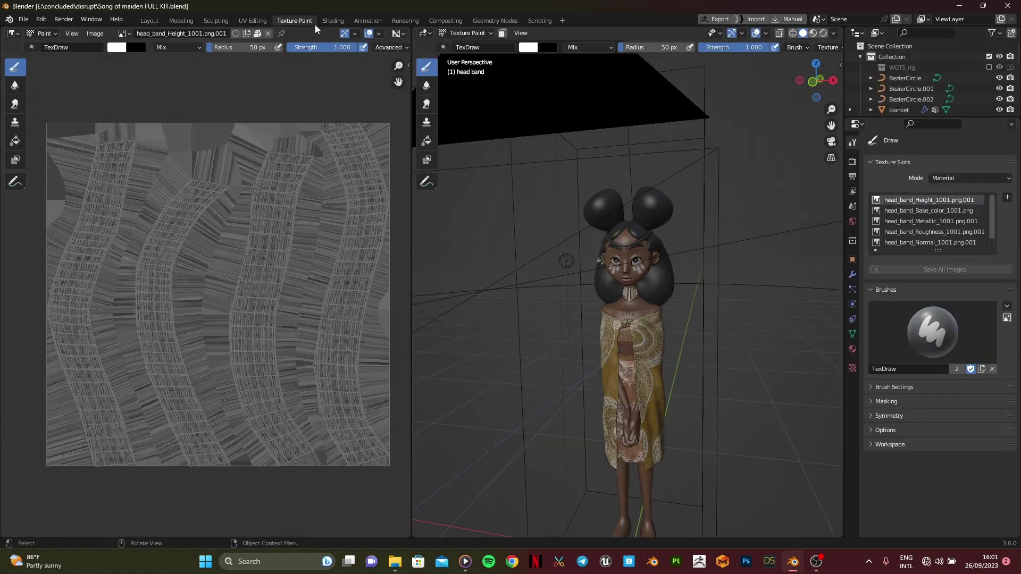
pyautogui.click(908, 211)
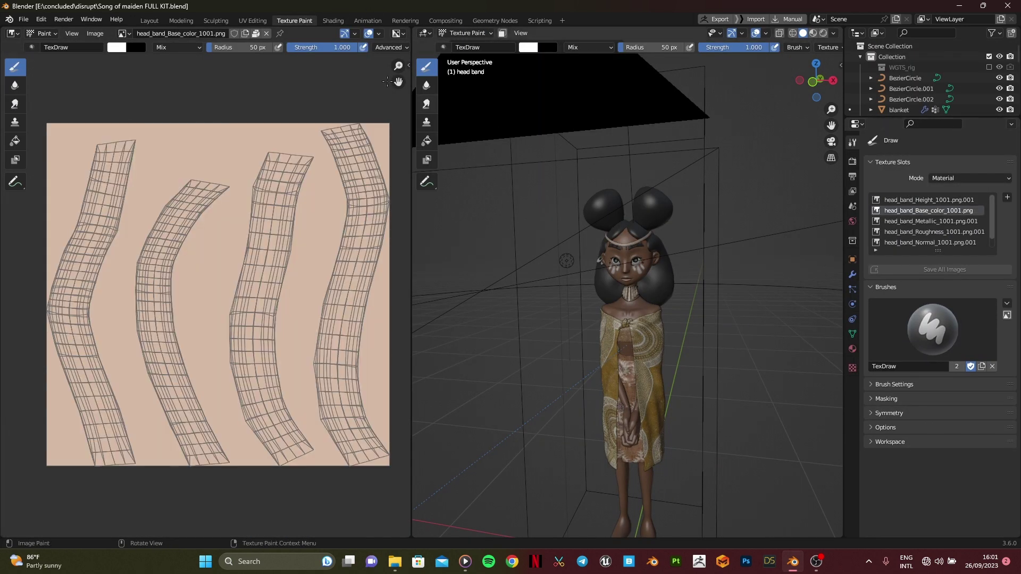
pyautogui.click(148, 20)
pyautogui.click(237, 144)
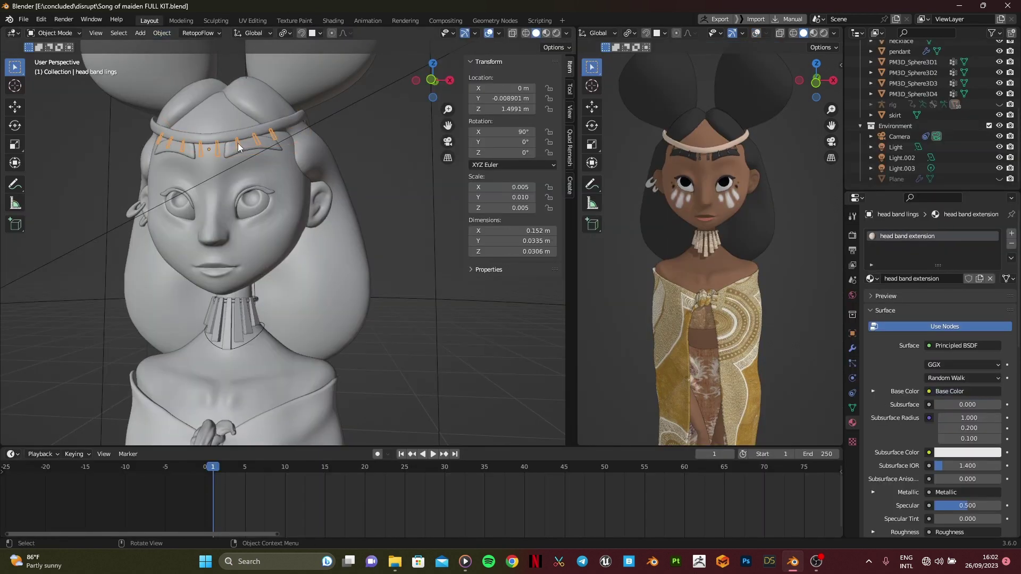
pyautogui.click(293, 19)
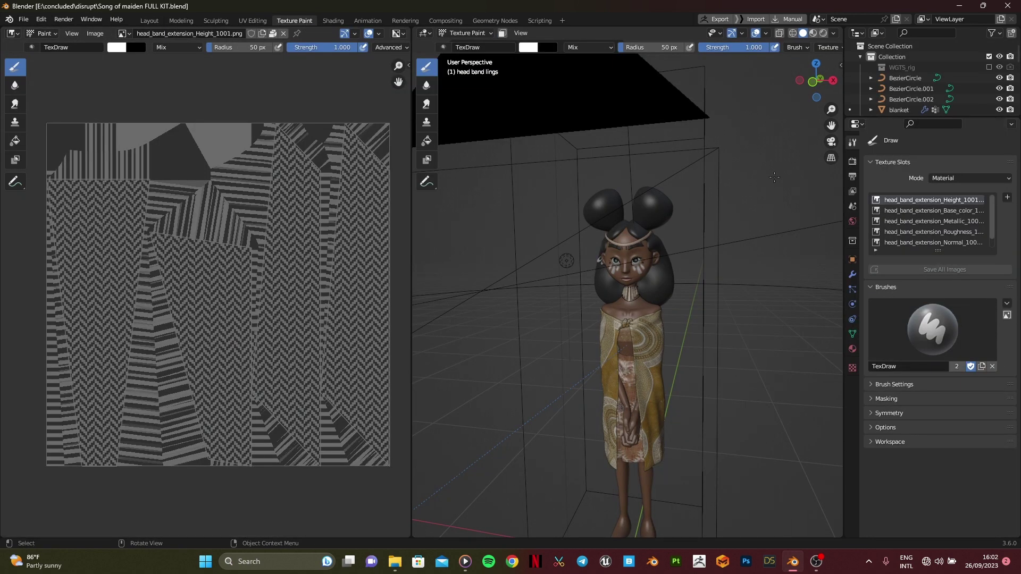
# - Make the head band pieces' base colour texture active and return to Layout
pyautogui.click(901, 213)
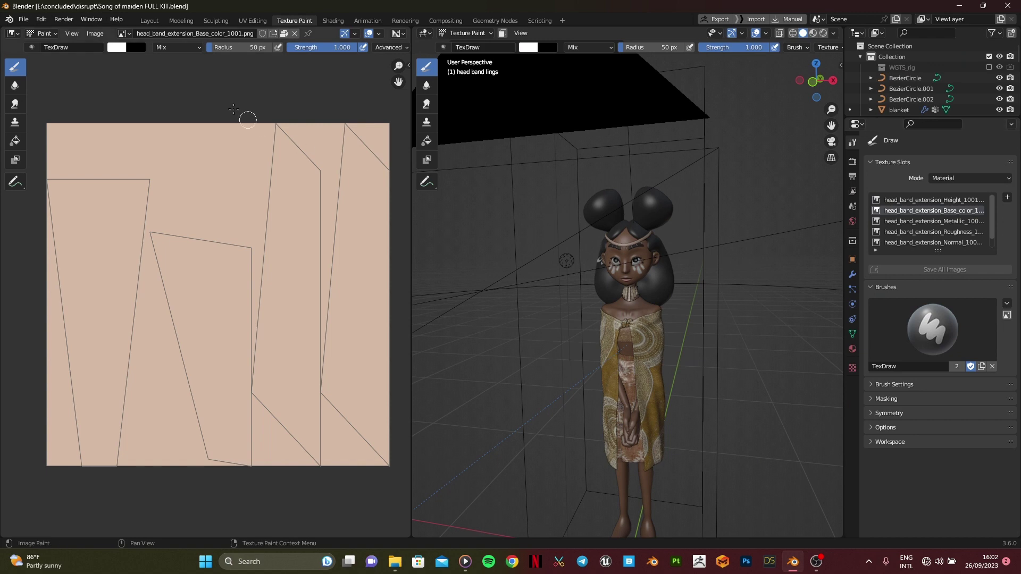
pyautogui.click(158, 21)
pyautogui.scroll(-2, 716, 299)
pyautogui.scroll(2, 702, 229)
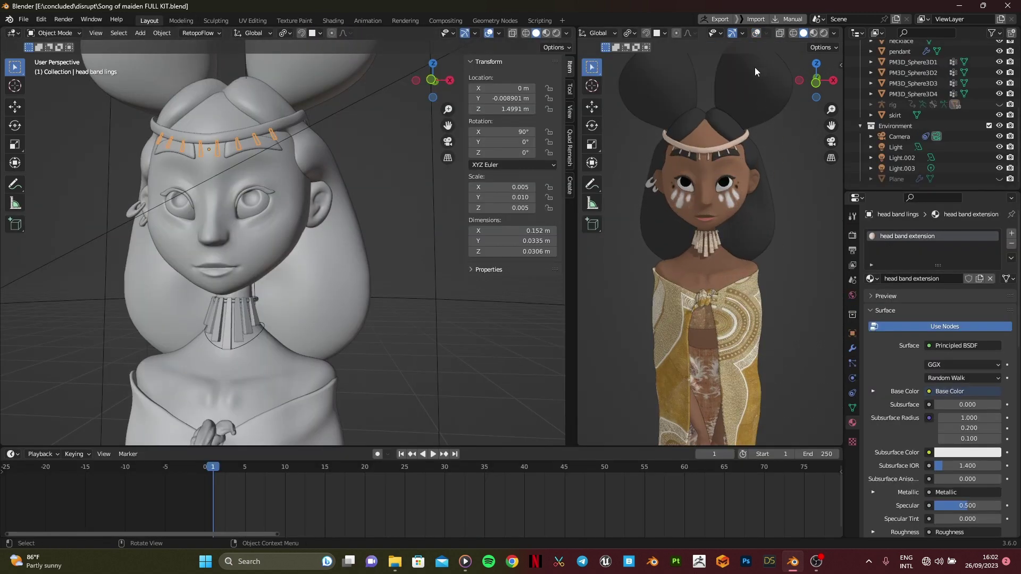
# - Enable Cavity shading with the cavity type set to Both
pyautogui.click(834, 33)
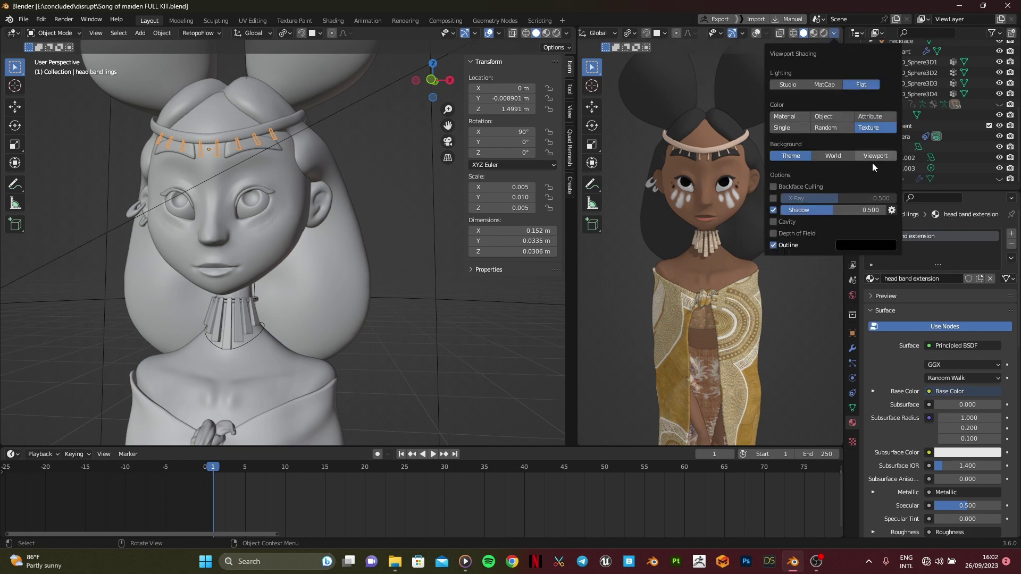
pyautogui.click(777, 223)
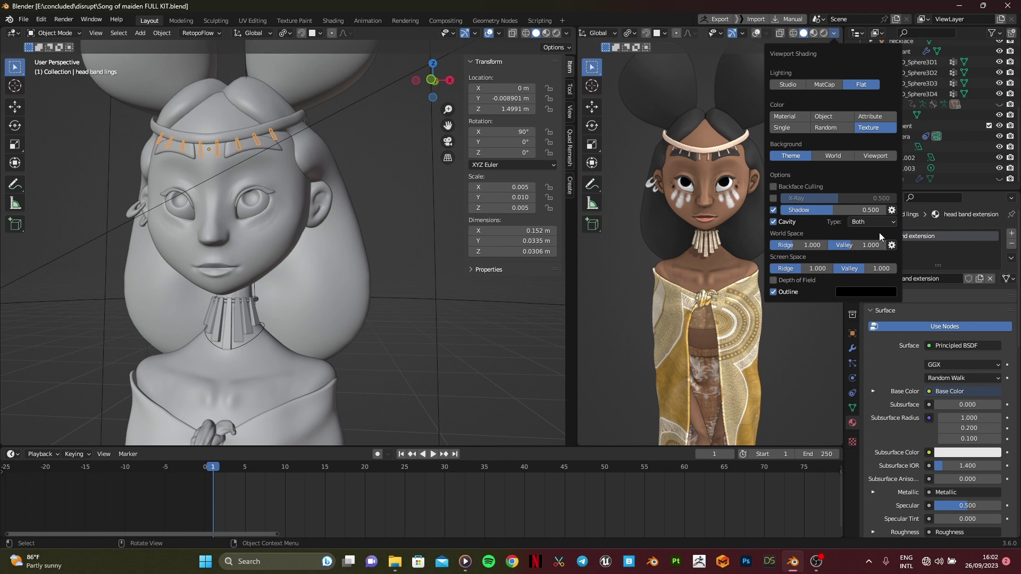
pyautogui.click(869, 221)
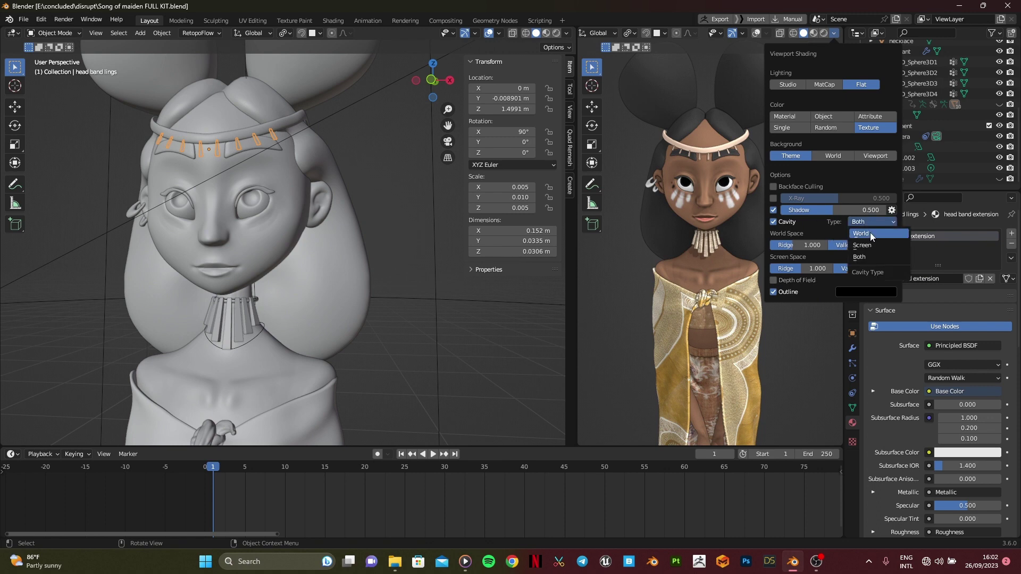
pyautogui.click(871, 234)
pyautogui.click(872, 222)
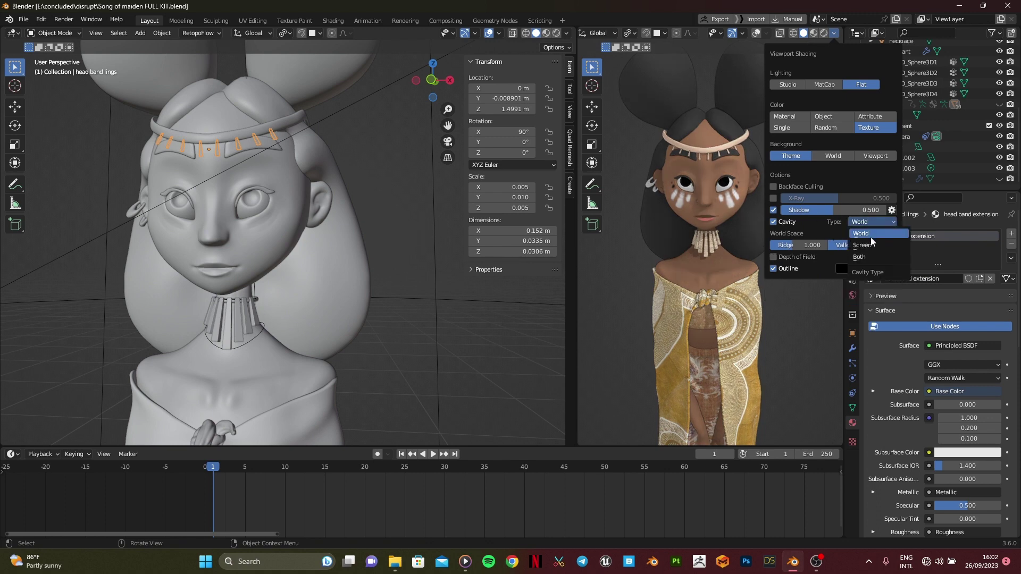
pyautogui.click(872, 256)
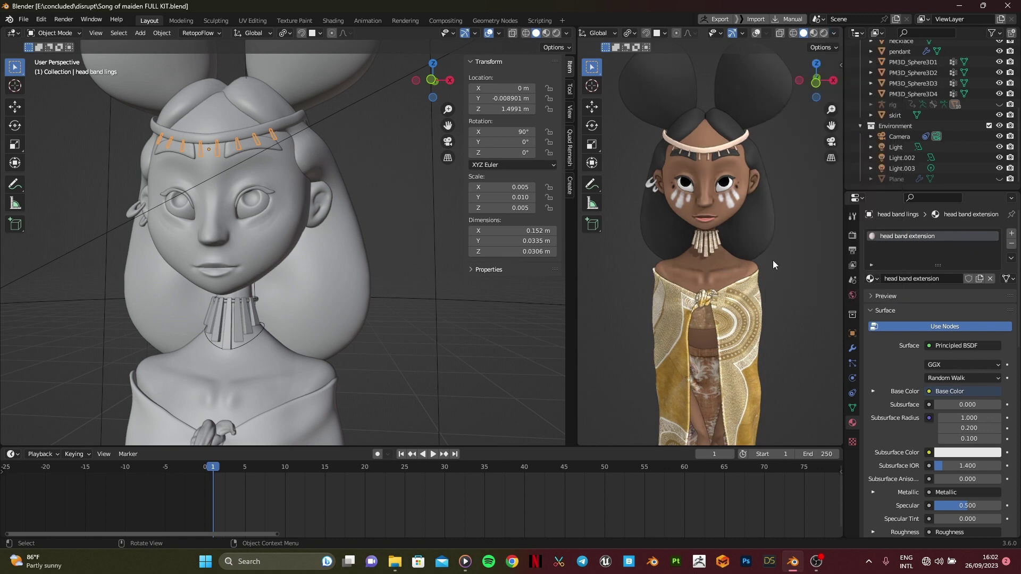
# - Set both the World Space and Screen Space cavity ridge values to 0.1
pyautogui.click(835, 33)
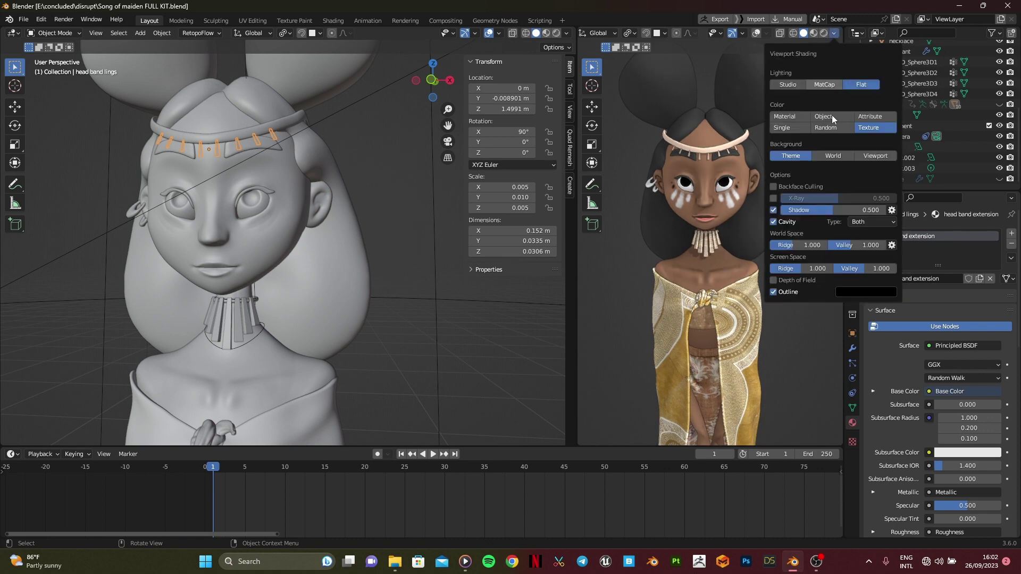
pyautogui.click(815, 242)
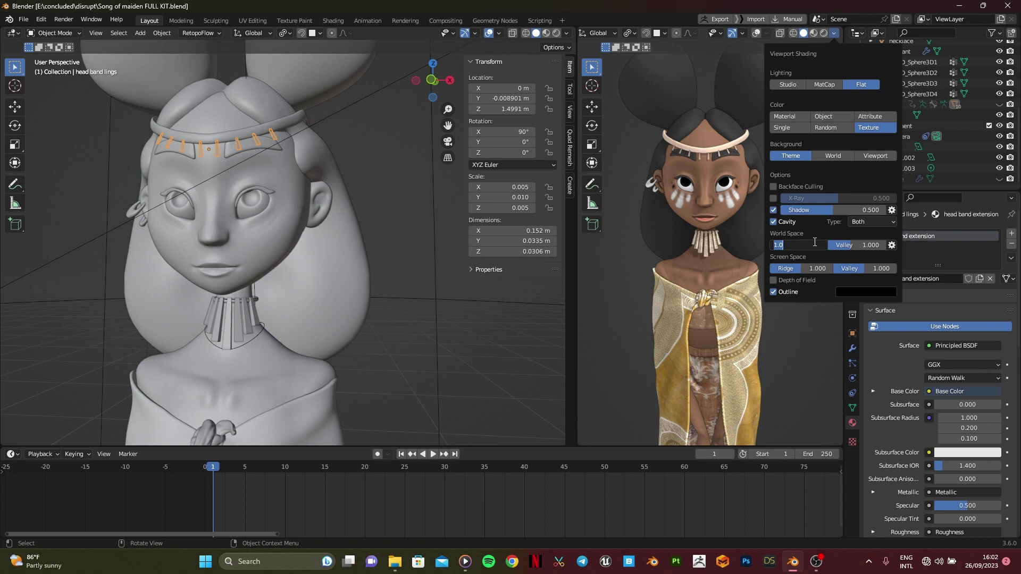
pyautogui.click(815, 268)
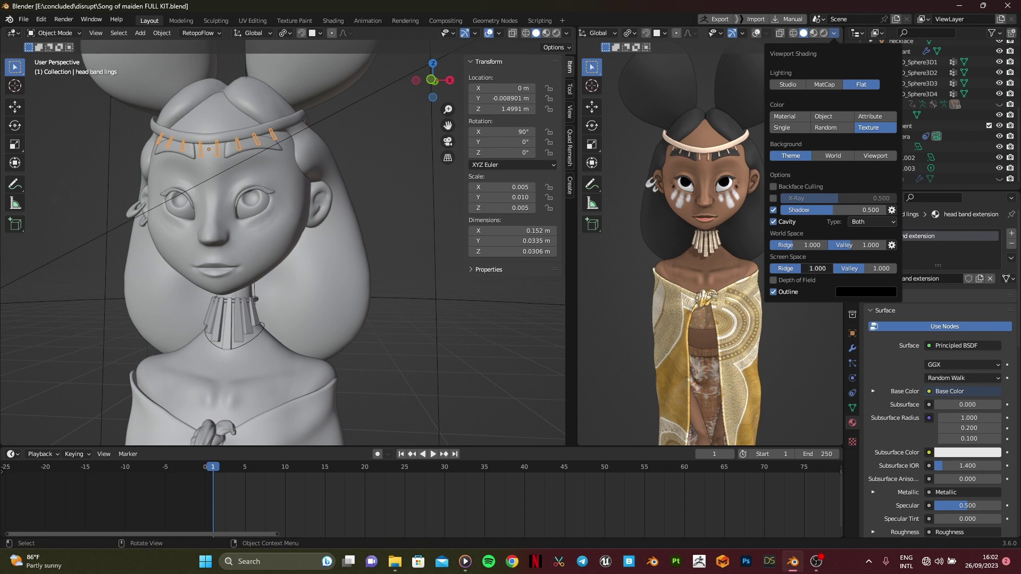
pyautogui.click(815, 269)
pyautogui.write('.1')
pyautogui.press('Return')
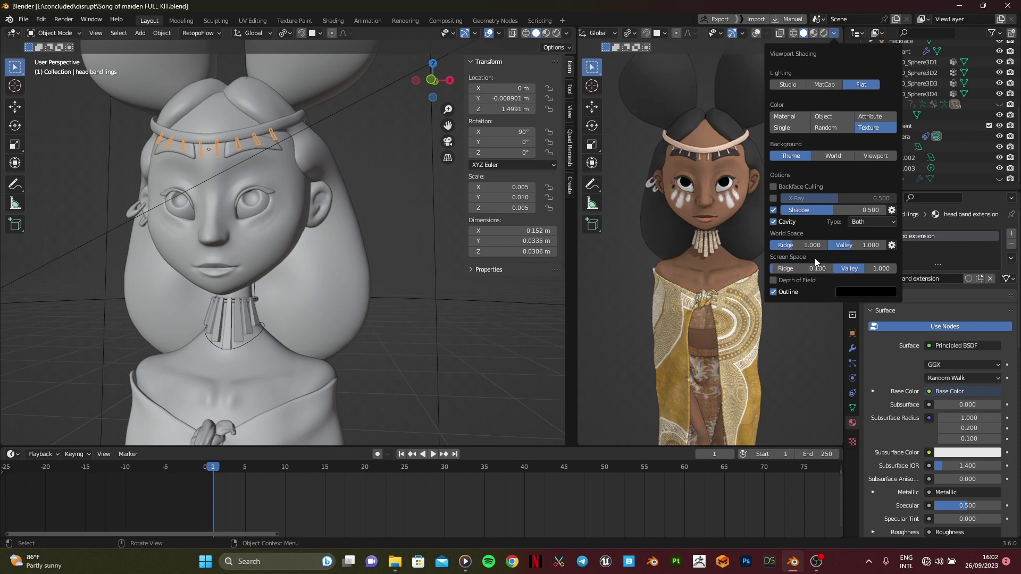
pyautogui.click(816, 245)
pyautogui.press('BackSpace')
pyautogui.write('.1')
pyautogui.press('Return')
# - Keep World Space valley at 1.000 and set Screen Space valley to 0.1
pyautogui.click(861, 244)
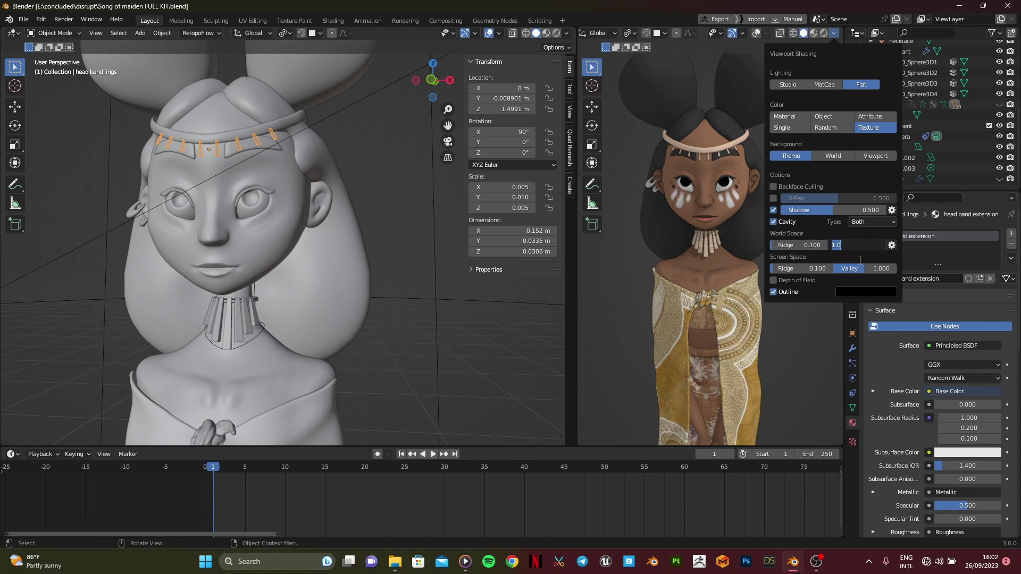
pyautogui.click(862, 269)
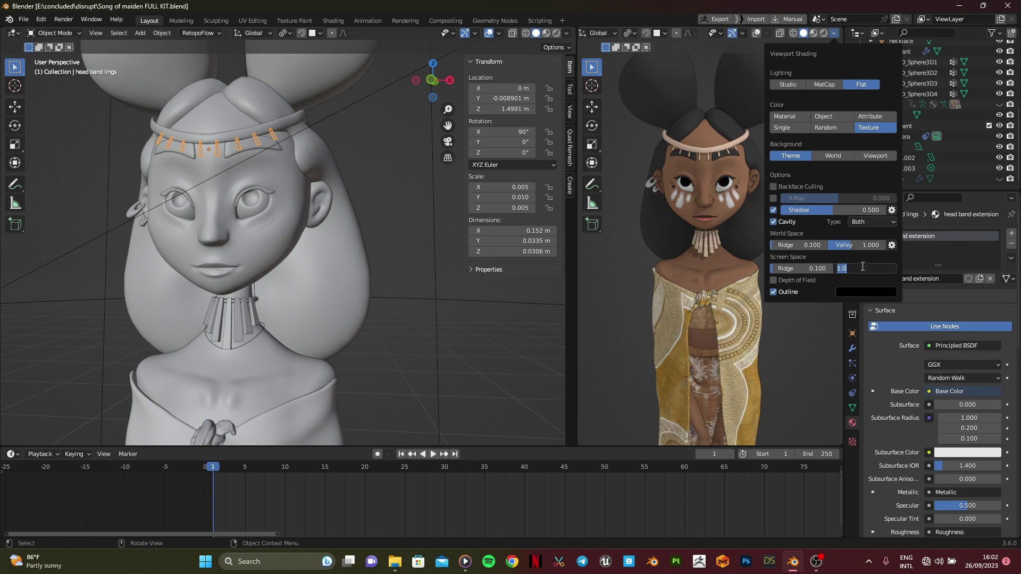
pyautogui.write('.1')
pyautogui.press('Return')
# - Orbit and zoom the right viewport to frame the textured character front-on
pyautogui.scroll(-2, 763, 291)
pyautogui.scroll(4, 763, 283)
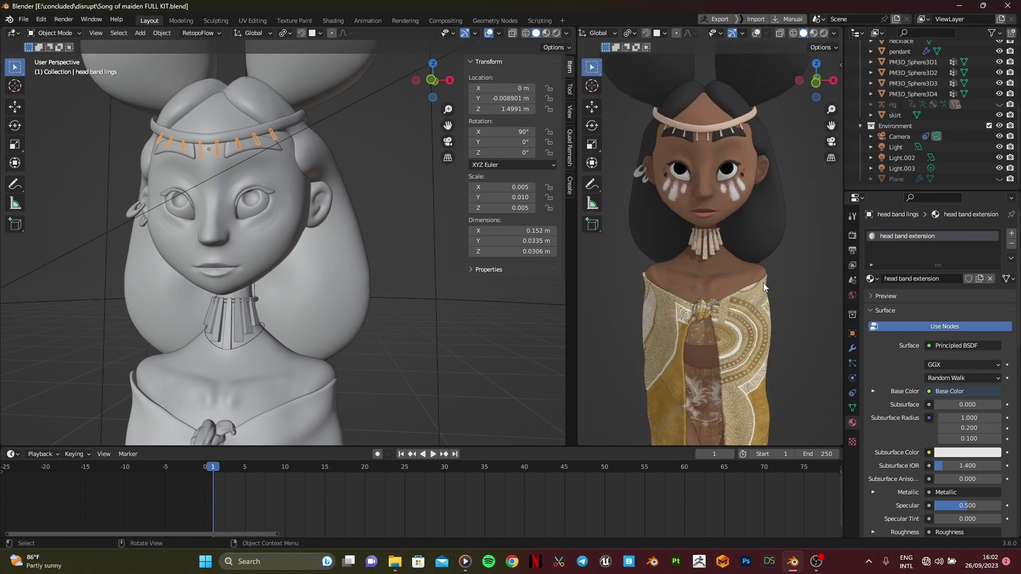
pyautogui.moveTo(764, 283)
pyautogui.mouseDown(button='middle')
pyautogui.moveTo(729, 293)
pyautogui.moveTo(761, 289)
pyautogui.moveTo(780, 312)
pyautogui.moveTo(701, 292)
pyautogui.moveTo(748, 309)
pyautogui.moveTo(761, 301)
pyautogui.moveTo(691, 309)
pyautogui.moveTo(799, 305)
pyautogui.moveTo(756, 299)
pyautogui.moveTo(678, 323)
pyautogui.moveTo(764, 305)
pyautogui.moveTo(767, 287)
pyautogui.mouseUp(button='middle')
pyautogui.scroll(-3, 761, 289)
pyautogui.scroll(2, 701, 291)
pyautogui.scroll(2, 759, 303)
pyautogui.scroll(1, 756, 299)
pyautogui.scroll(-4, 755, 299)
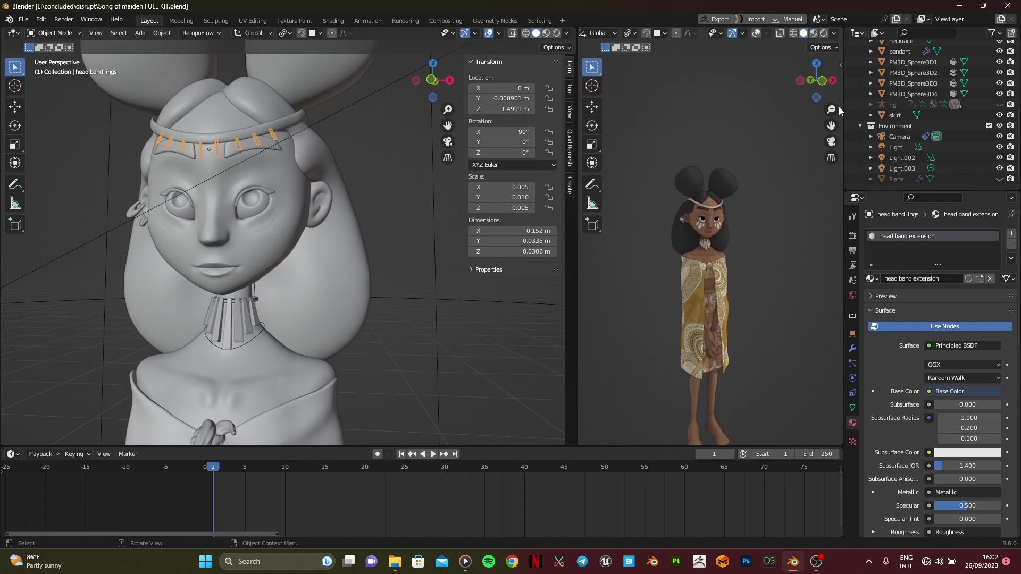
pyautogui.click(834, 34)
pyautogui.moveTo(748, 253); pyautogui.dragTo(728, 261, button='middle')
pyautogui.scroll(-2, 712, 255)
pyautogui.scroll(7, 728, 261)
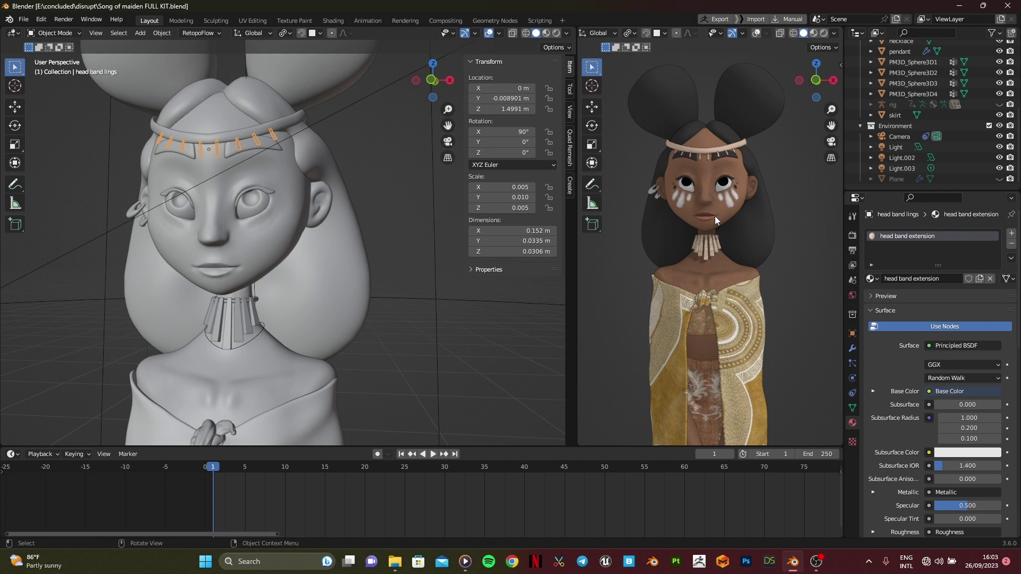
pyautogui.scroll(-2, 715, 216)
pyautogui.moveTo(715, 216); pyautogui.dragTo(687, 262, button='middle')
pyautogui.moveTo(665, 353); pyautogui.dragTo(654, 302, button='middle')
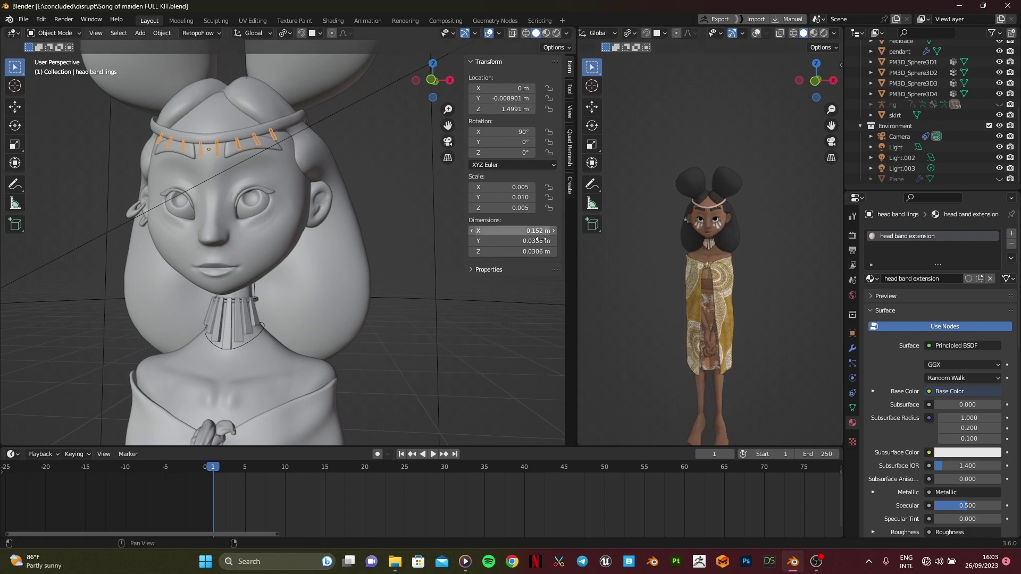
pyautogui.scroll(3, 614, 37)
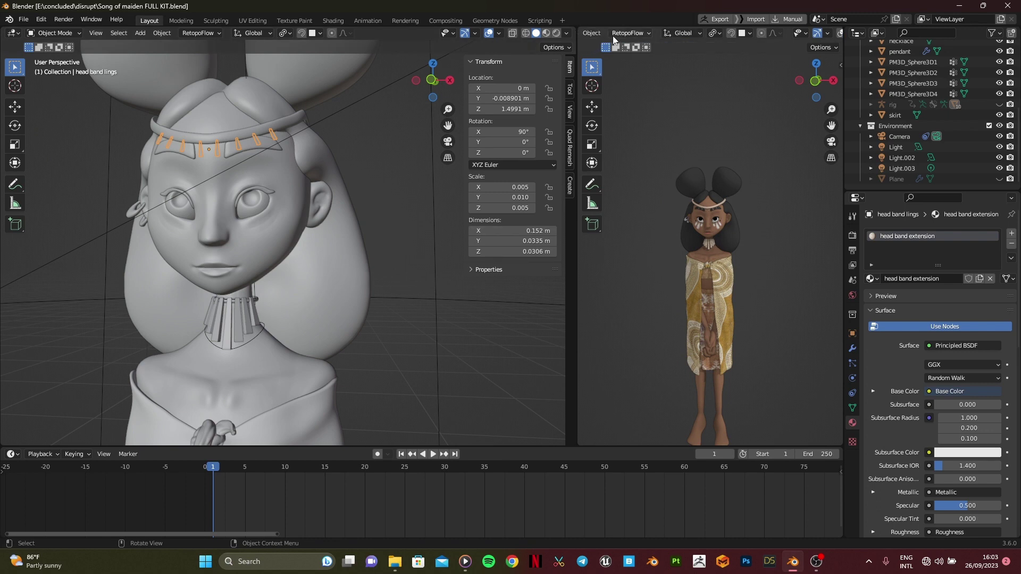
pyautogui.scroll(5, 613, 37)
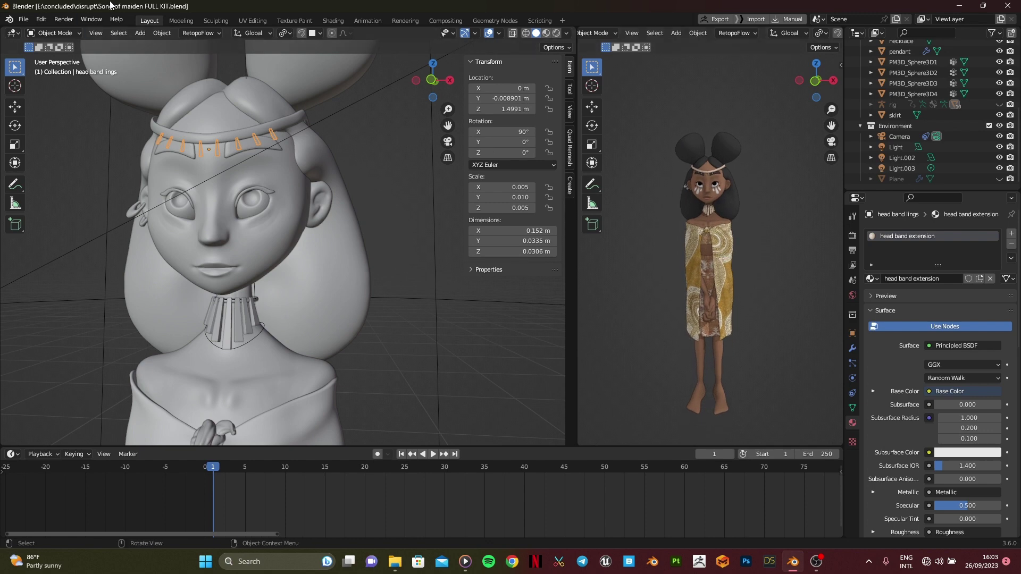
# - Take a Viewport Render Image snapshot, zoom around the result, then close its window
pyautogui.click(632, 33)
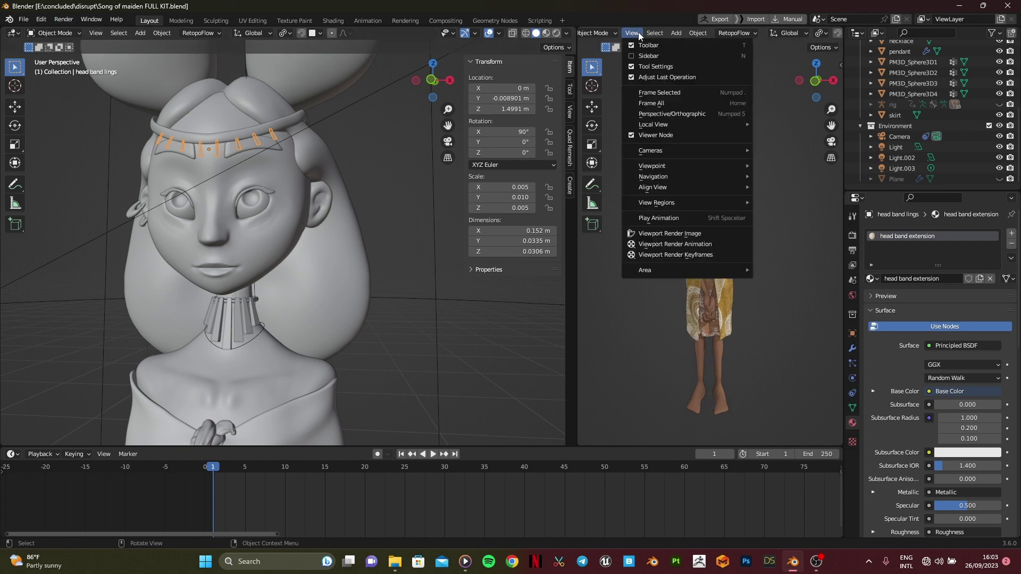
pyautogui.click(696, 233)
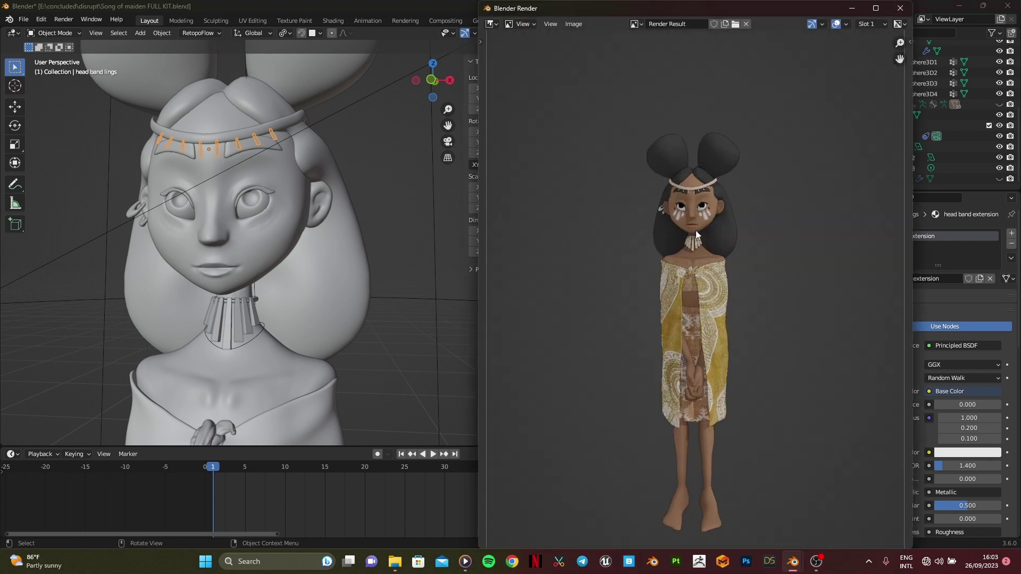
pyautogui.scroll(3, 696, 231)
pyautogui.scroll(-5, 695, 230)
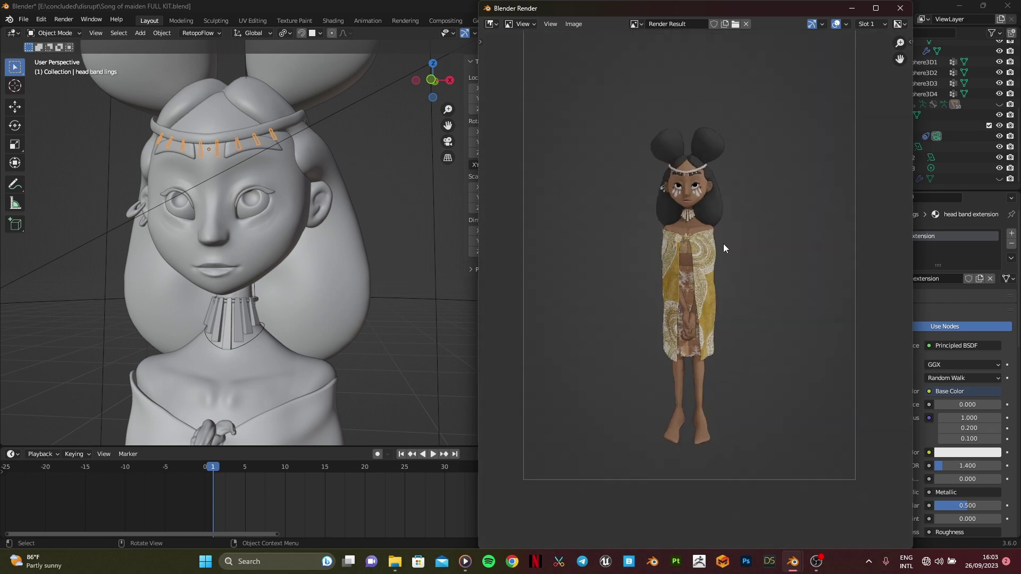
pyautogui.scroll(1, 723, 243)
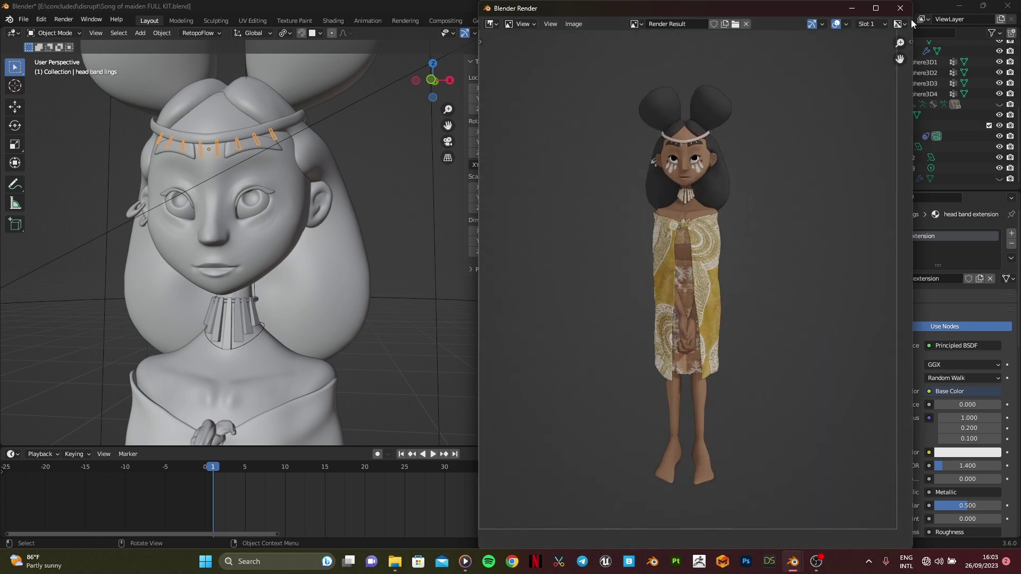
pyautogui.click(900, 8)
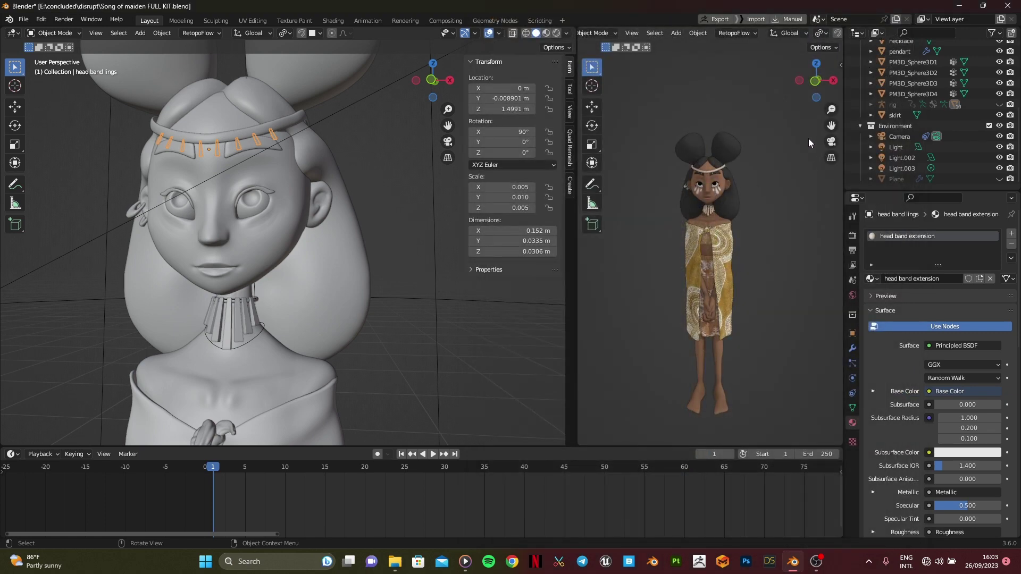
# - Look through the scene camera and zoom out to frame the character head to feet
pyautogui.click(831, 142)
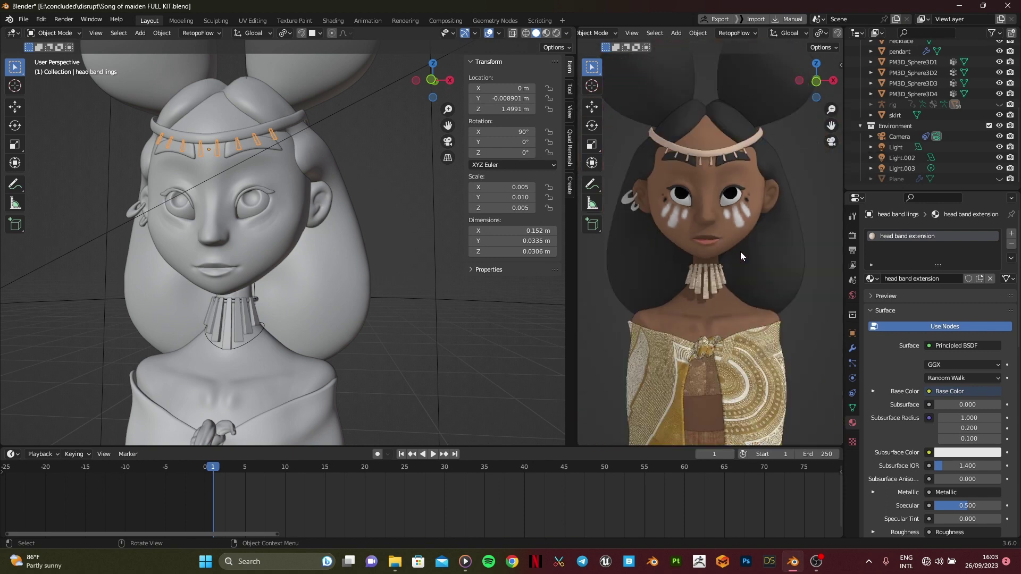
pyautogui.scroll(-4, 741, 250)
pyautogui.scroll(1, 748, 239)
pyautogui.scroll(-1, 737, 233)
pyautogui.scroll(-1, 713, 213)
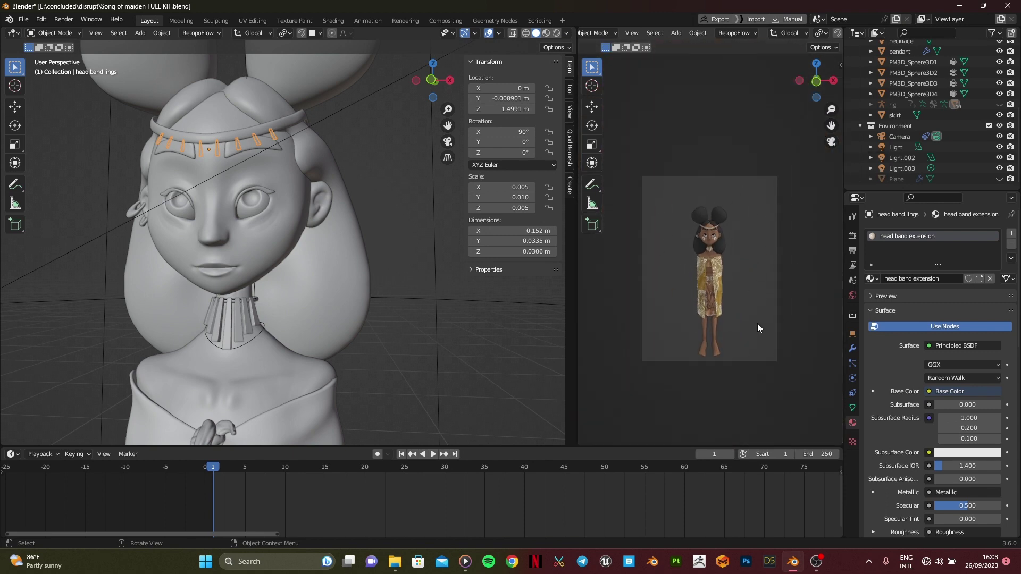
pyautogui.scroll(2, 736, 284)
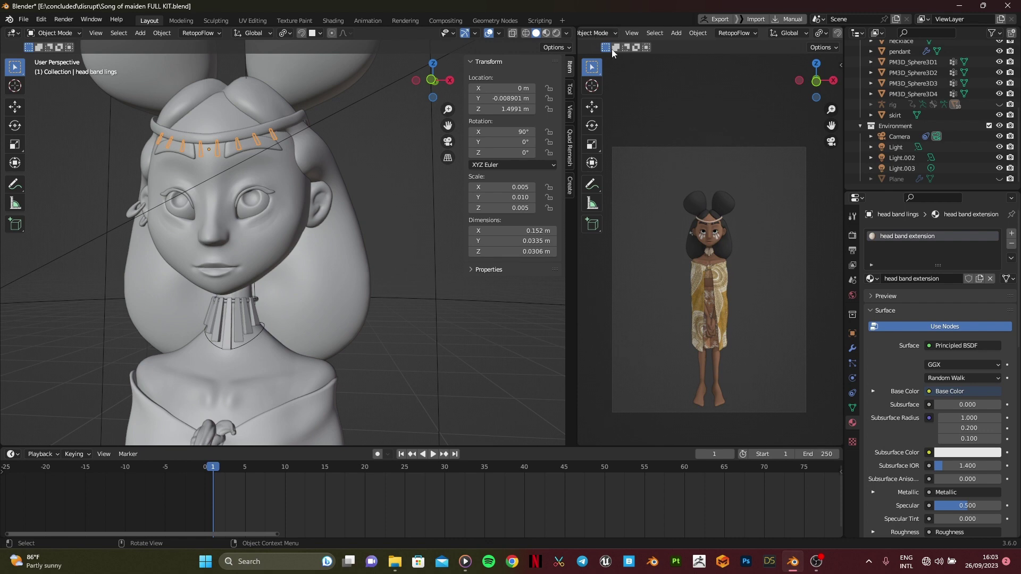
# - Locate Viewport Render Animation in the View menu, then review the Render properties
pyautogui.click(631, 33)
pyautogui.click(853, 236)
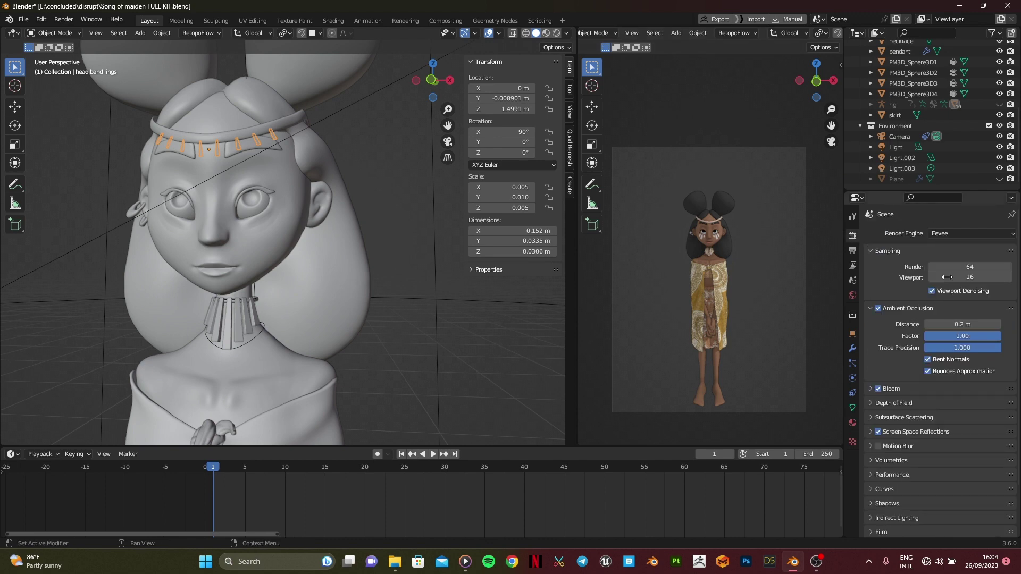
pyautogui.scroll(-2, 885, 299)
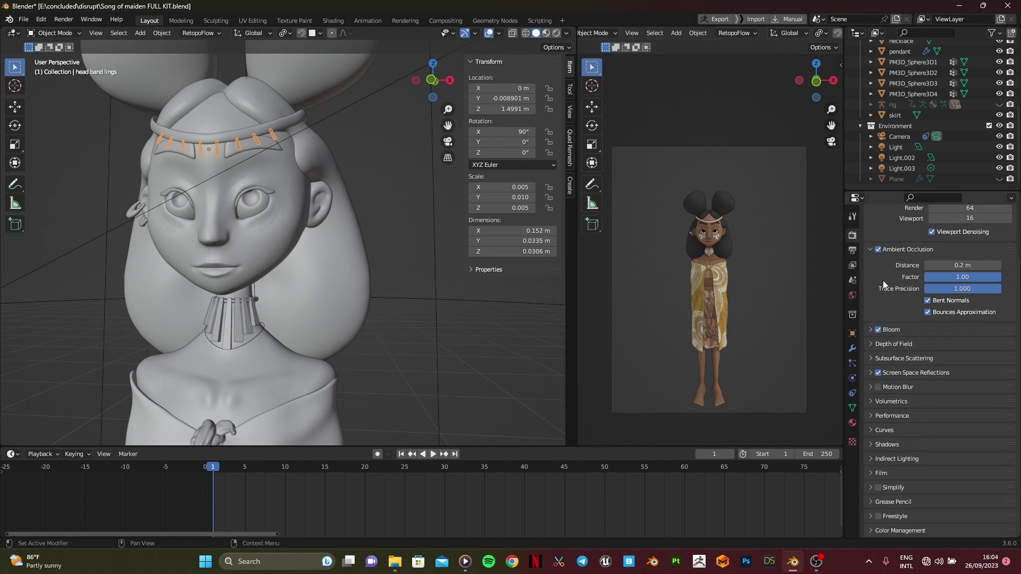
# - Check the Output properties: frames 1–250 at 24 fps, RGB 8-bit PNG saved to /tmp\
pyautogui.click(853, 250)
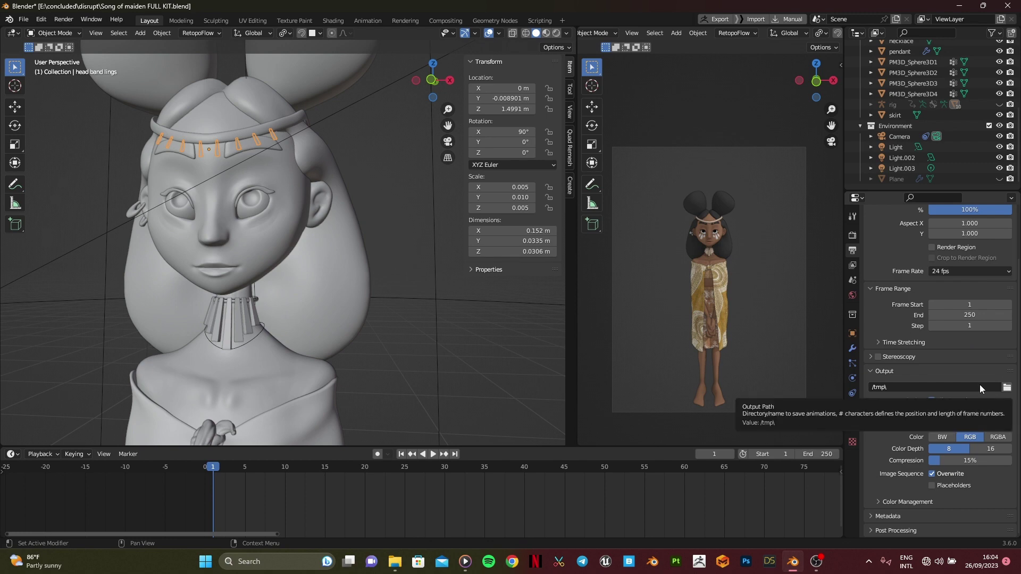
pyautogui.click(963, 426)
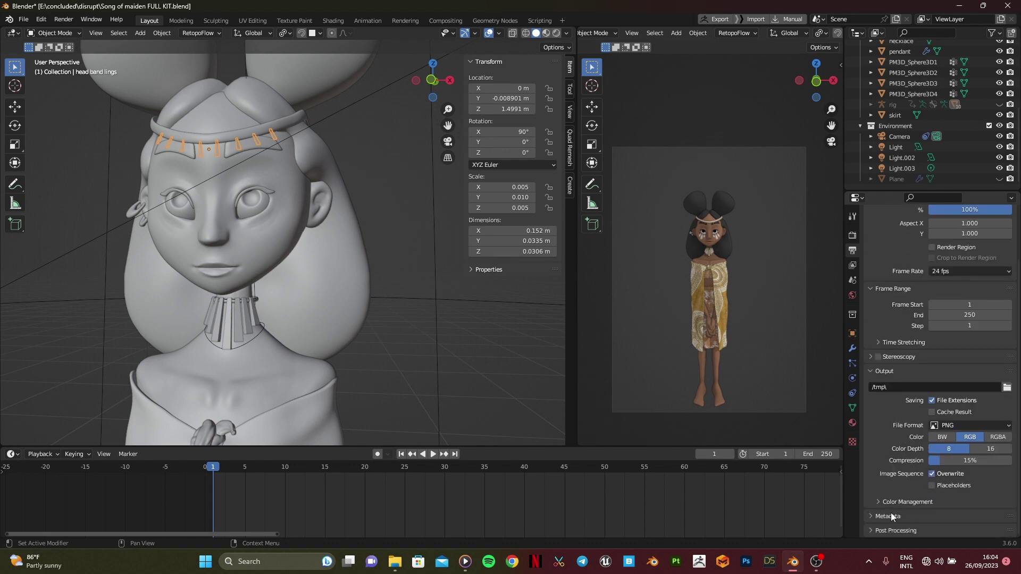
pyautogui.scroll(3, 908, 337)
pyautogui.scroll(-3, 909, 337)
pyautogui.scroll(5, 726, 244)
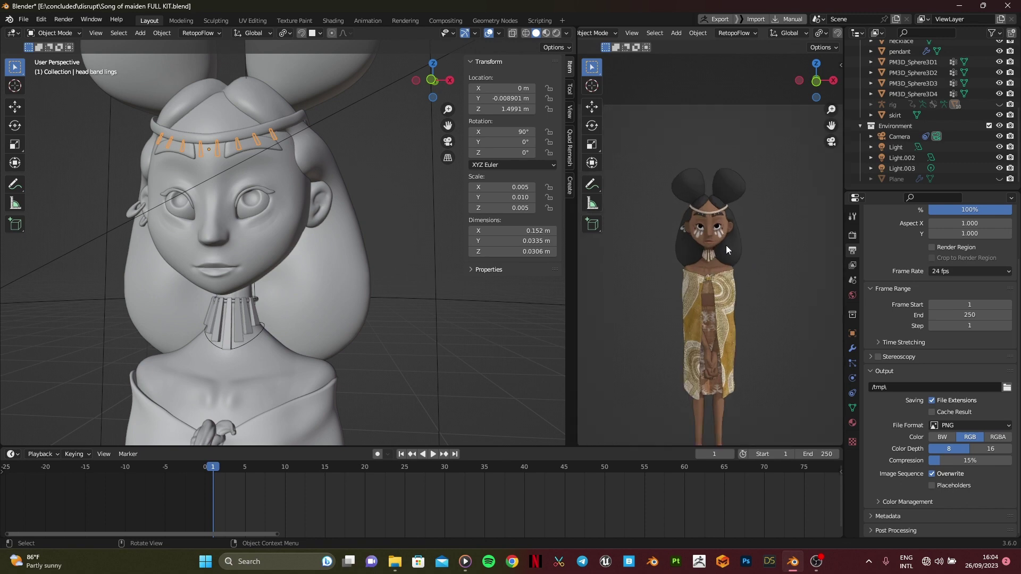
pyautogui.scroll(-1, 726, 245)
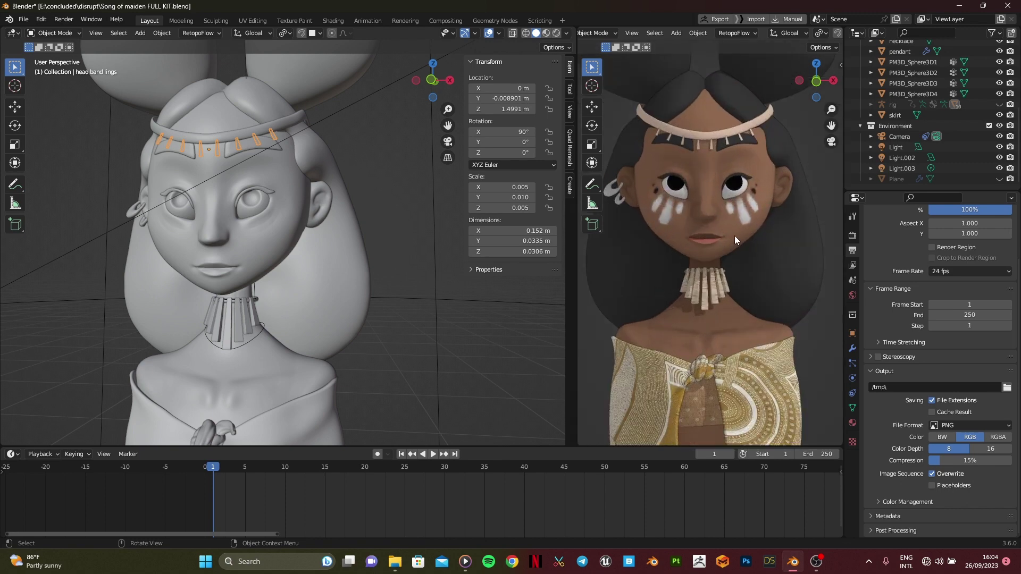